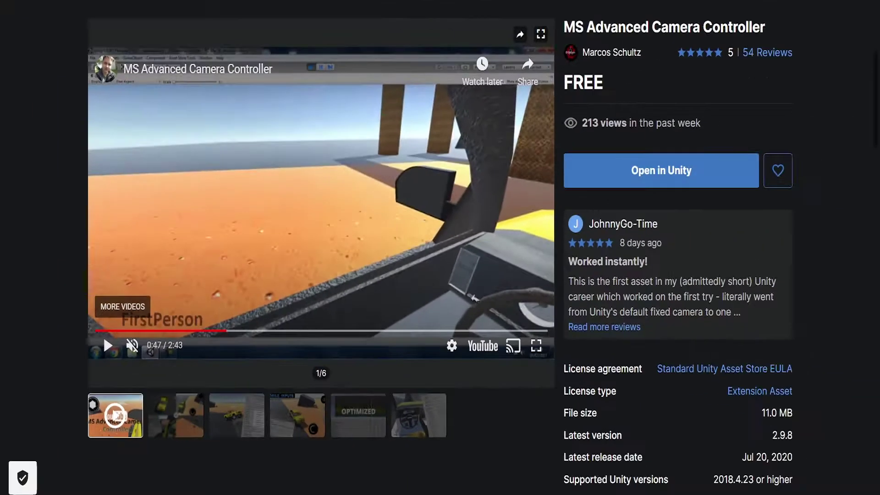
# Open the MS Advanced Camera Controller asset in the Unity Editor and close the dialog covering the editor.
pyautogui.click(661, 171)
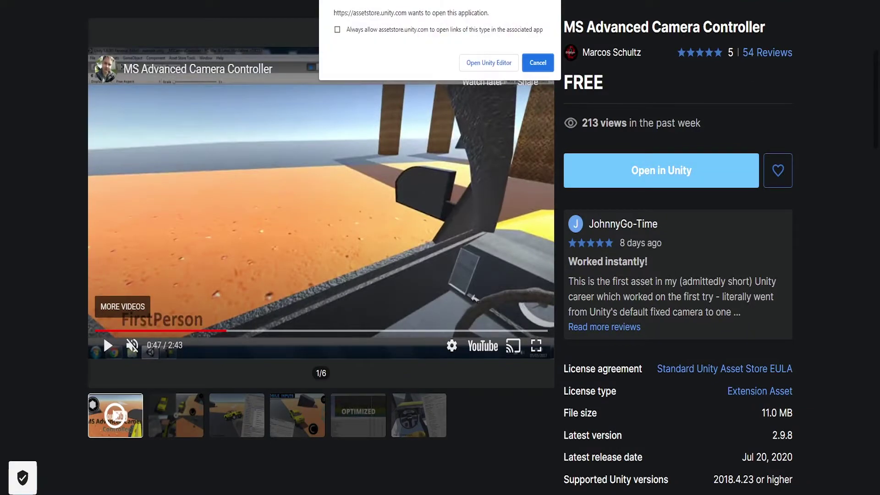
pyautogui.click(489, 63)
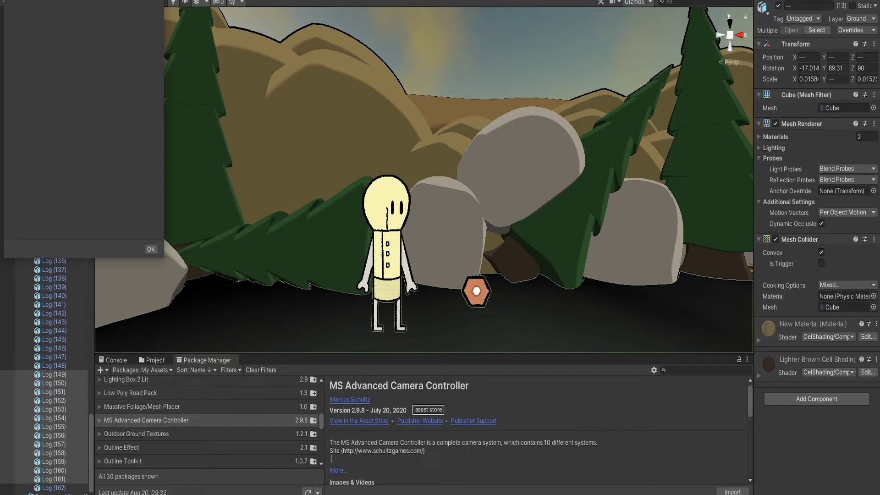
pyautogui.click(151, 249)
# Open the project's Prefabs folder.
pyautogui.scroll(-7, 418, 138)
pyautogui.scroll(7, 415, 170)
pyautogui.moveTo(415, 170); pyautogui.dragTo(415, 252, button='middle')
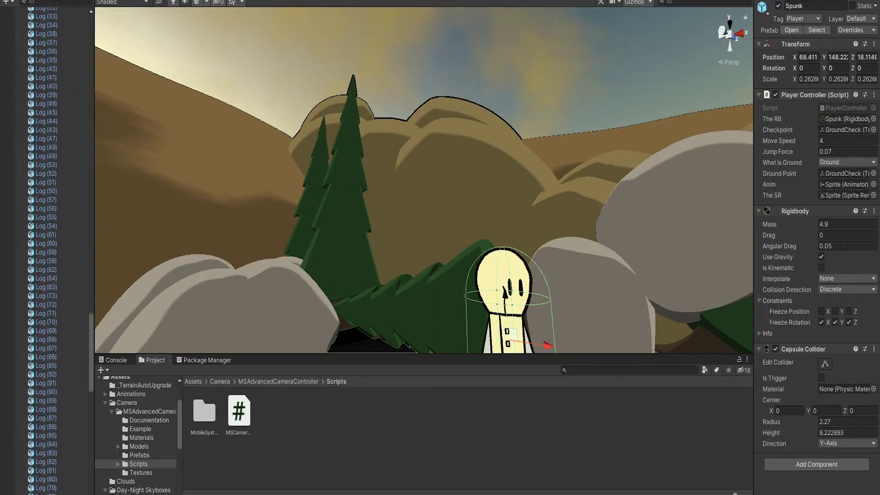
pyautogui.scroll(15, 46, 248)
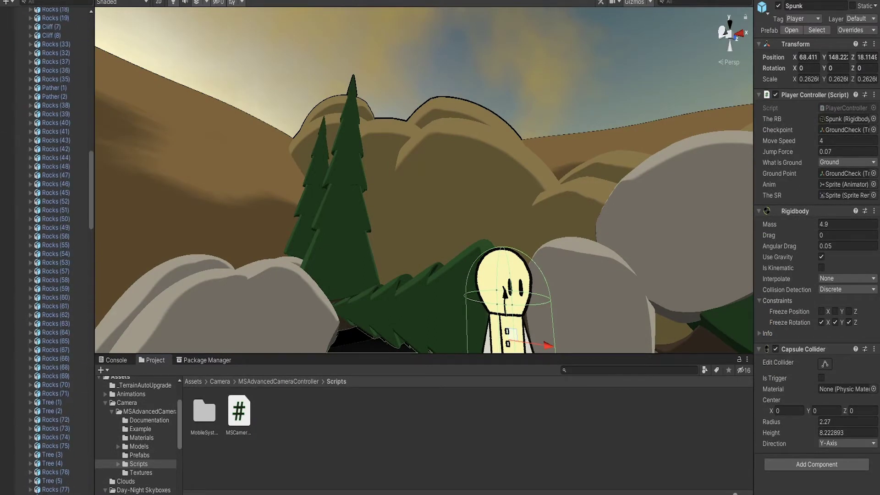
pyautogui.scroll(-5, 135, 435)
pyautogui.click(127, 442)
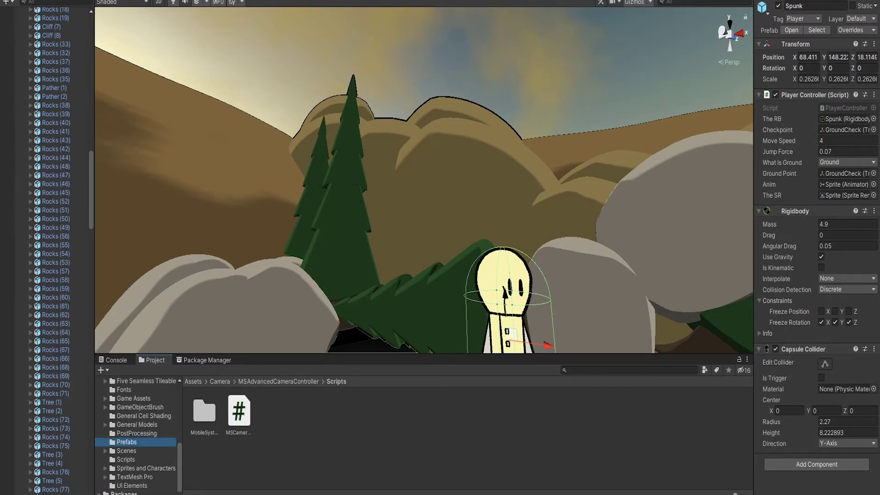
# Add the Spunk Cam prefab to the scene near the Spunk character.
pyautogui.moveTo(413, 184); pyautogui.dragTo(382, 240, button='right')
pyautogui.moveTo(447, 411); pyautogui.dragTo(458, 335)
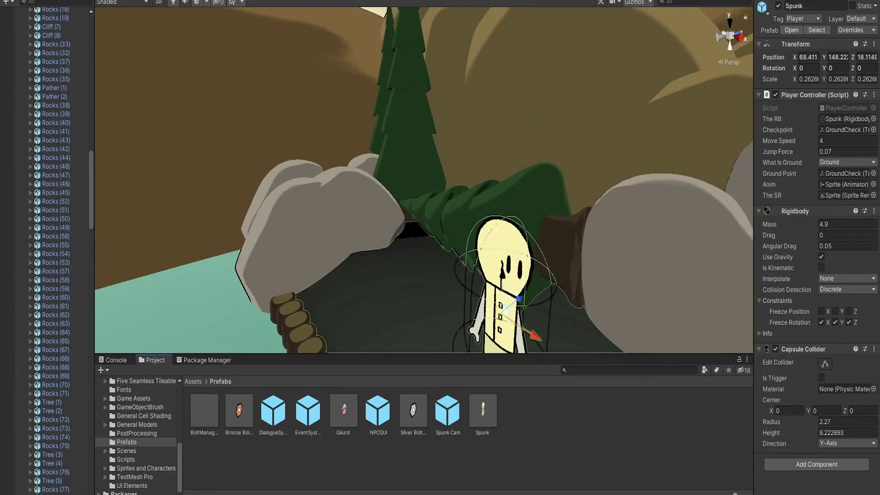
pyautogui.moveTo(447, 411); pyautogui.dragTo(417, 237)
pyautogui.scroll(-3, 416, 237)
pyautogui.moveTo(416, 238); pyautogui.dragTo(390, 225, button='right')
# Move Spunk Cam behind Spunk to about X 68.5, Y 149.7, Z 13.8 and check the framing in the game view.
pyautogui.moveTo(525, 234); pyautogui.dragTo(396, 259)
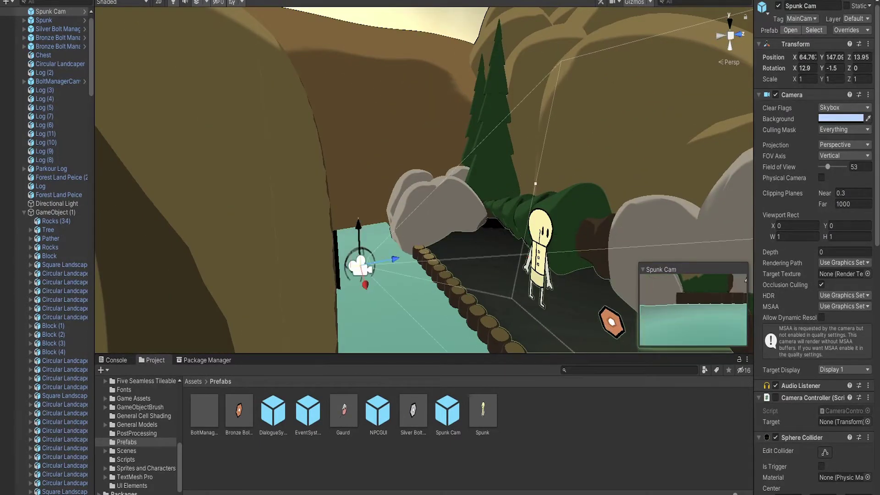
pyautogui.click(381, 293)
pyautogui.click(361, 266)
pyautogui.moveTo(358, 225); pyautogui.dragTo(367, 149)
pyautogui.moveTo(375, 200); pyautogui.dragTo(407, 207)
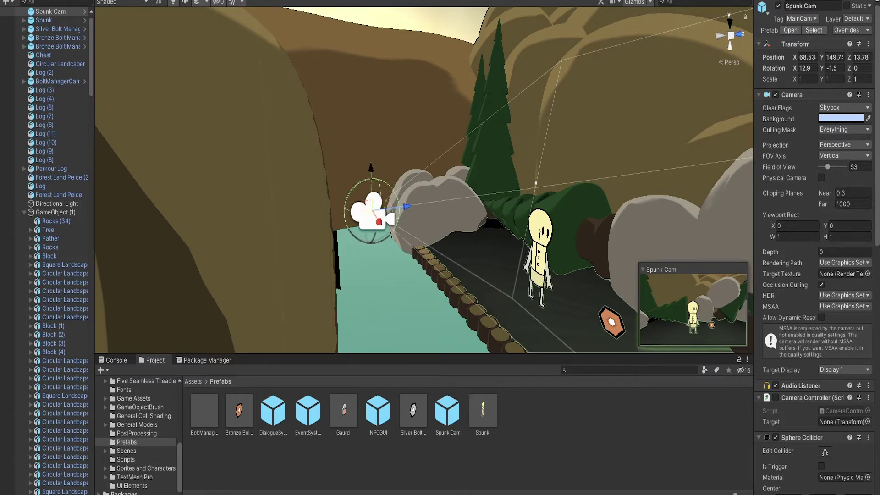
pyautogui.hotkey('ctrl', '2')
pyautogui.hotkey('ctrl', '1')
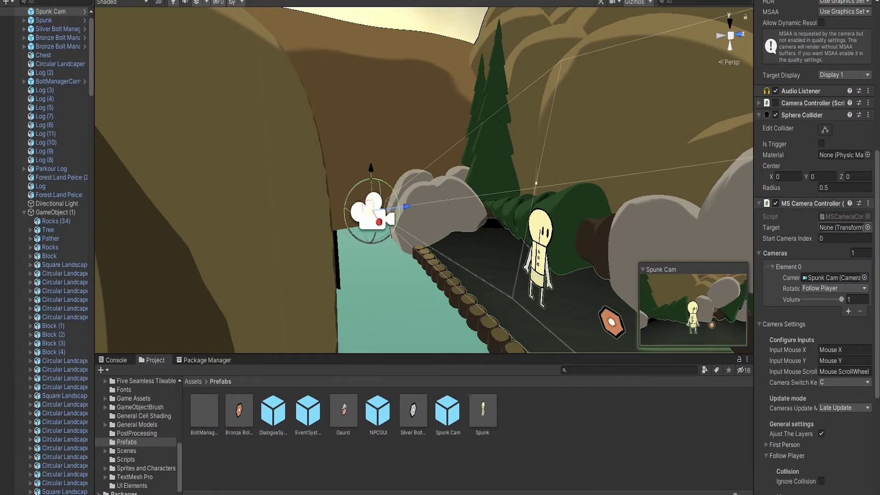
# Set the MS Camera Controller's target to the Spunk transform.
pyautogui.click(868, 228)
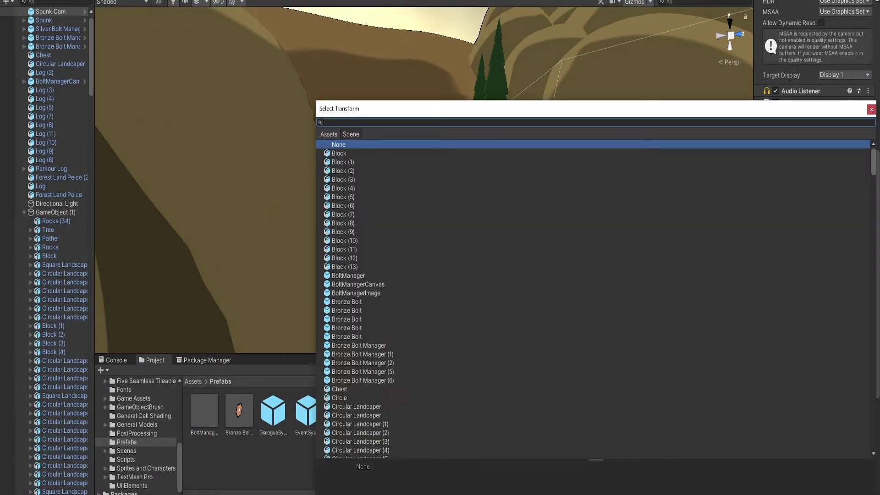
pyautogui.write('spunk')
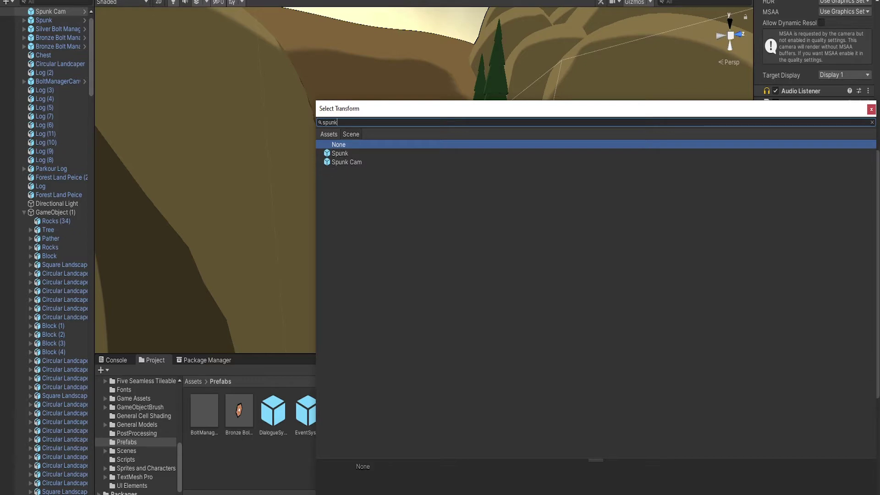
pyautogui.press('Down')
pyautogui.press('Return')
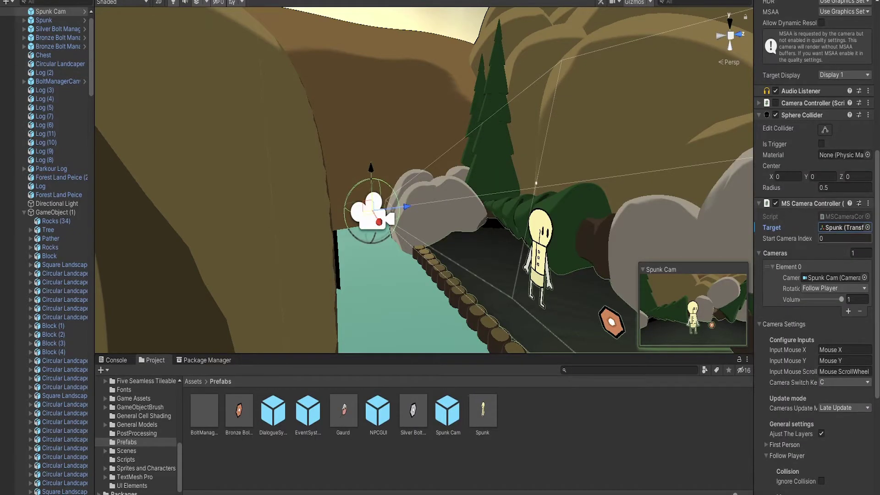
# Examine the MS Camera Controller settings and the rotation type options for camera Element 0, keeping Follow Player.
pyautogui.scroll(-4, 814, 247)
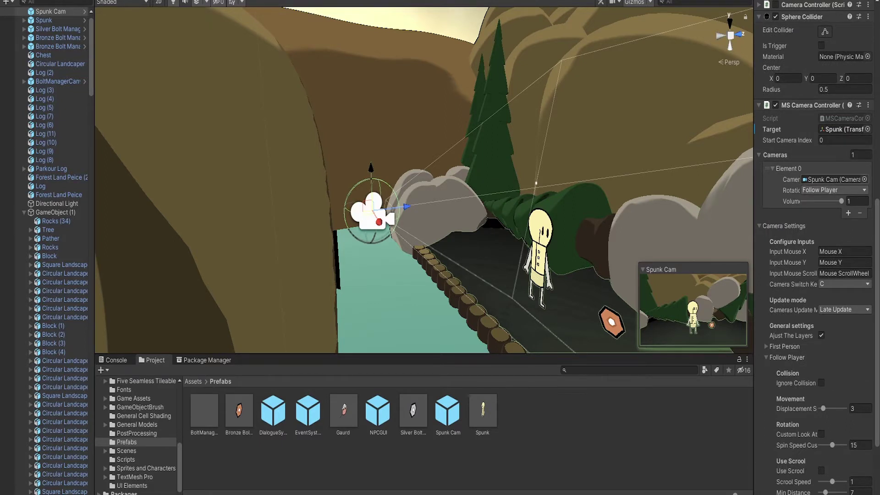
pyautogui.click(834, 190)
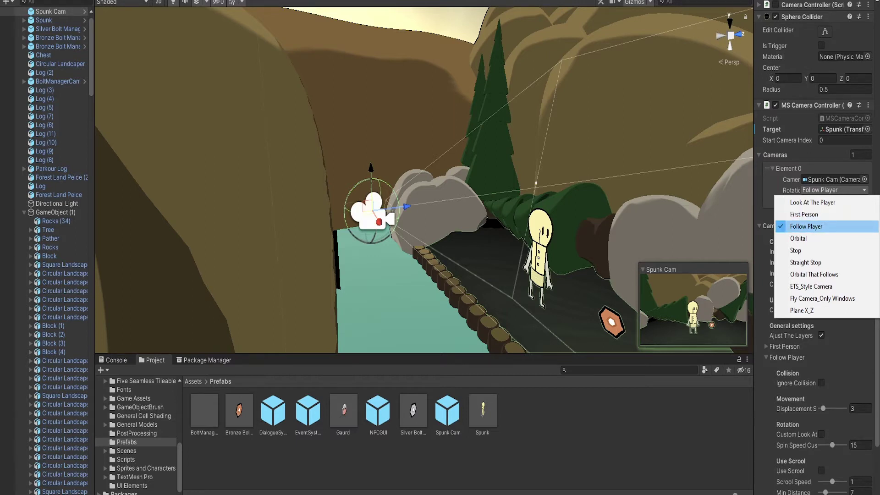
pyautogui.click(816, 170)
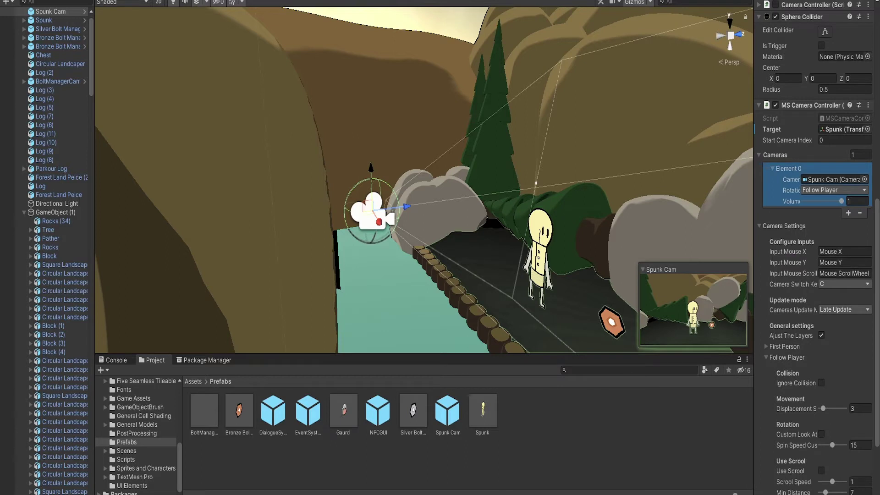
pyautogui.scroll(-3, 807, 385)
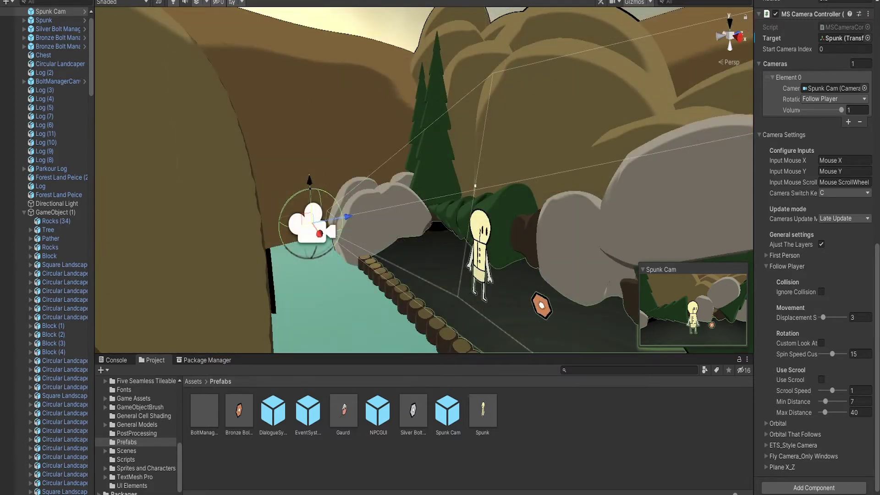
pyautogui.click(835, 99)
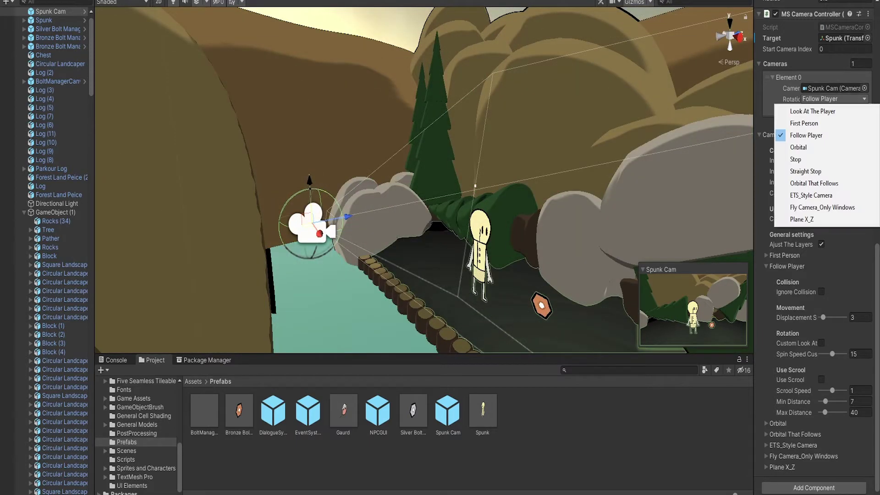
pyautogui.click(773, 78)
pyautogui.click(773, 78)
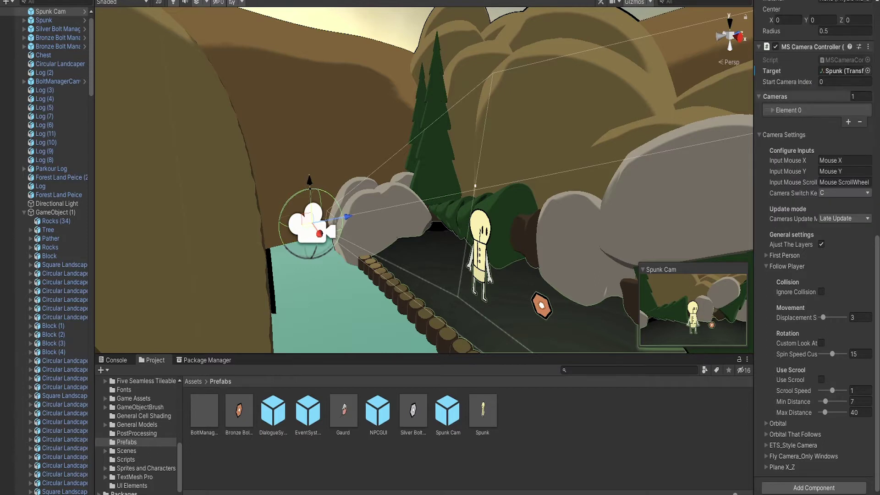
pyautogui.click(773, 110)
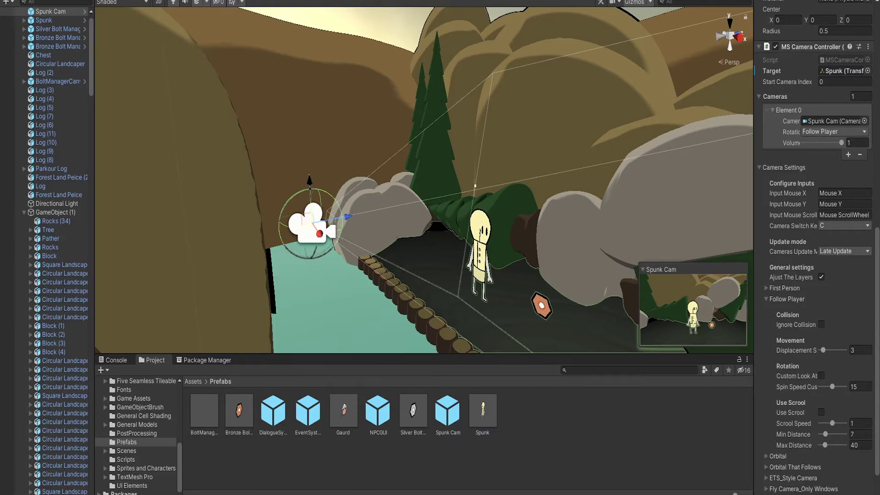
# Run the game and walk Spunk back and forth through the level to test the follow camera.
pyautogui.hotkey('ctrl', 'p')
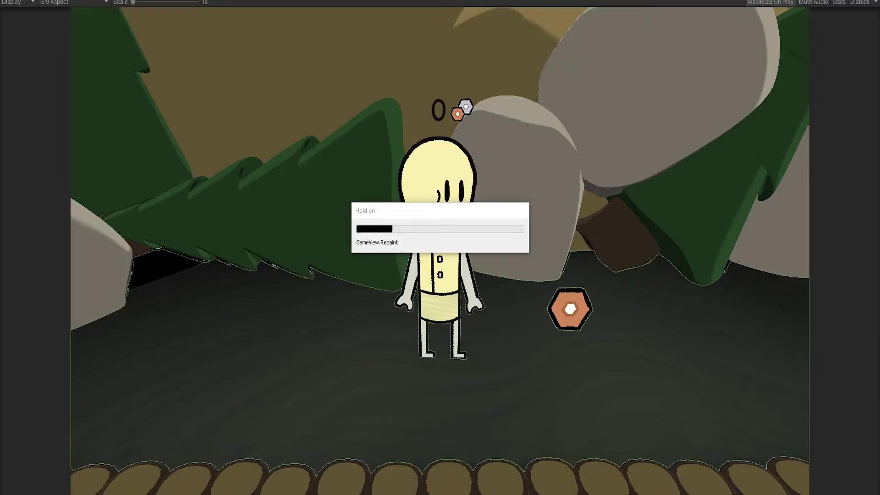
pyautogui.press('a')
pyautogui.press('d')
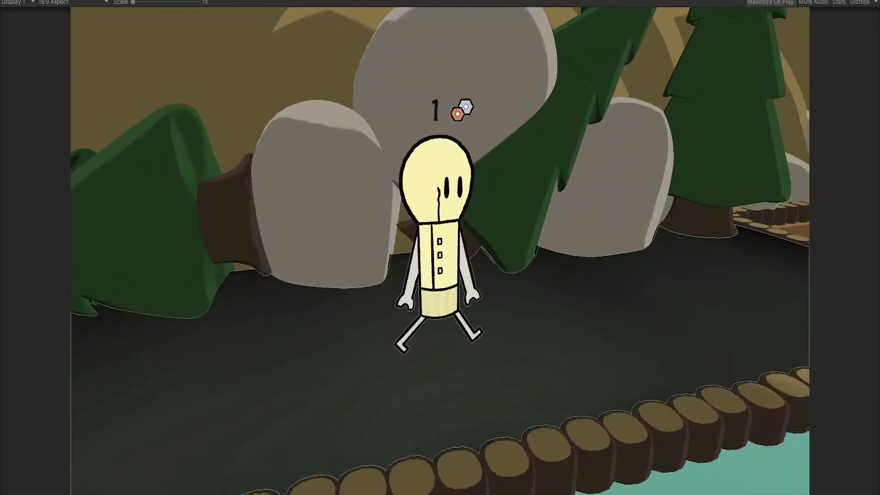
pyautogui.press('a')
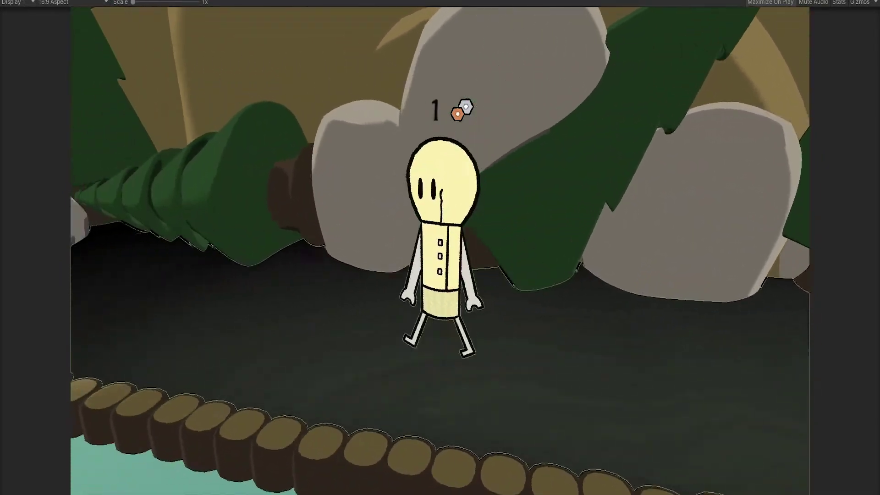
pyautogui.press('d')
pyautogui.press('a')
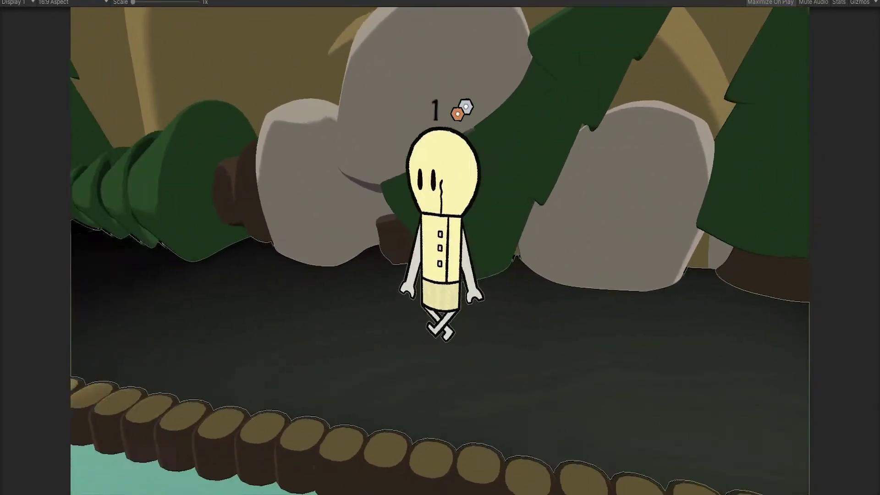
pyautogui.press('d')
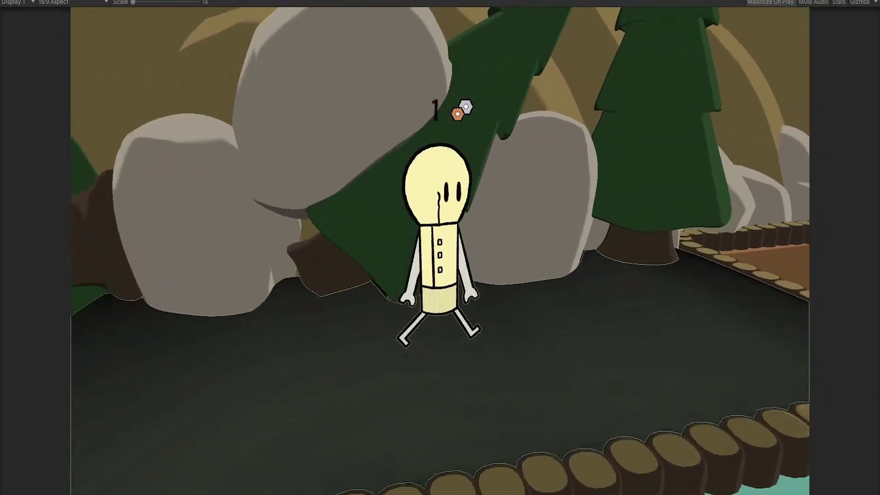
pyautogui.press('a')
pyautogui.press('d')
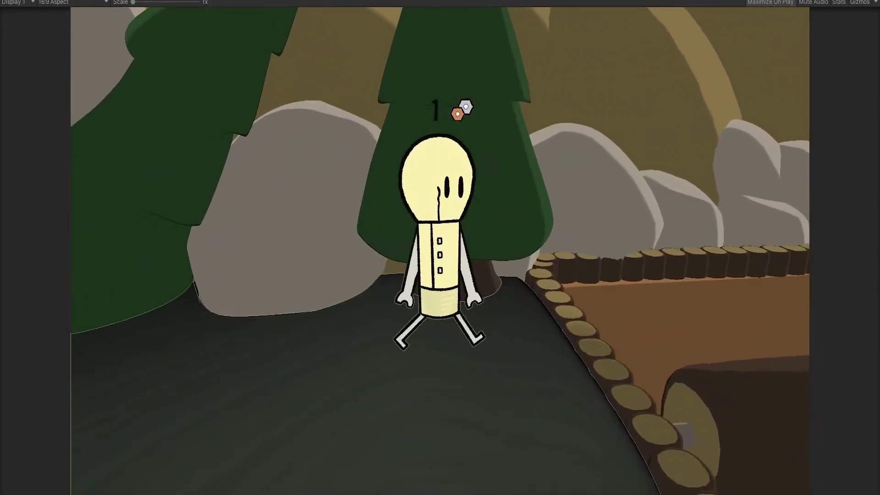
pyautogui.press('a')
pyautogui.press('w')
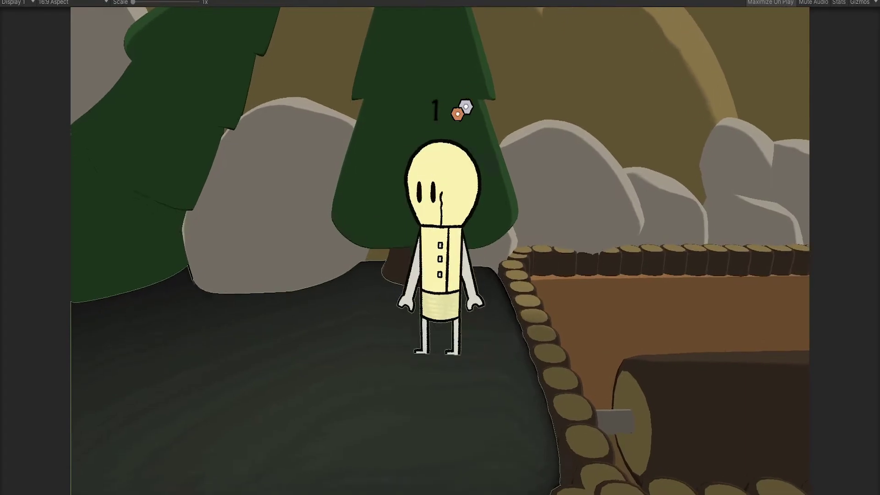
pyautogui.press('d')
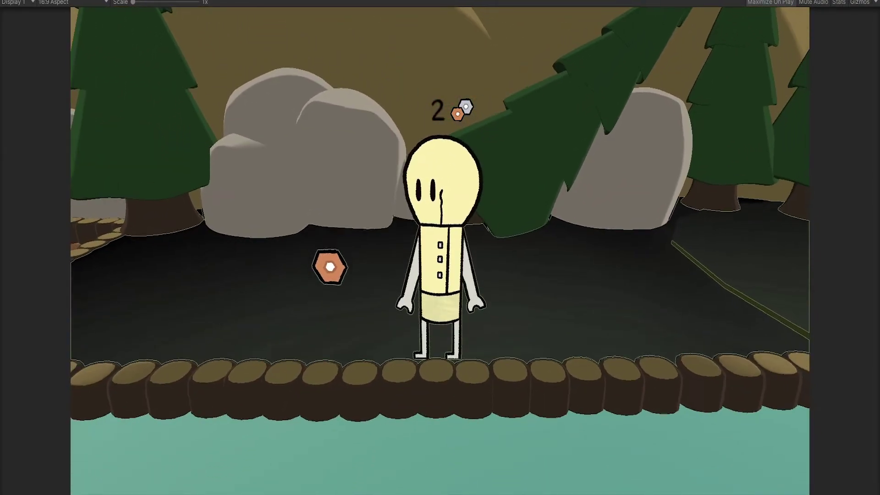
pyautogui.press('w')
pyautogui.press('a')
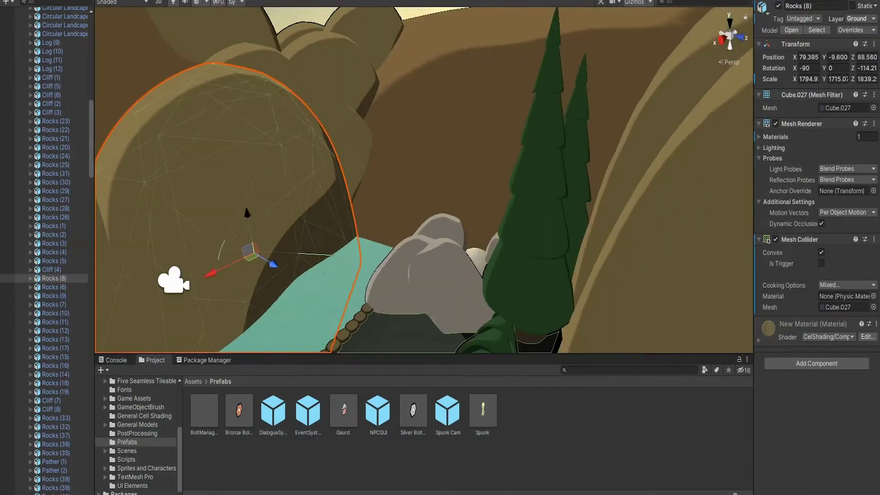
# Open the Forest Clearing scene from the project's Scenes folder.
pyautogui.moveTo(424, 179); pyautogui.dragTo(372, 189, button='right')
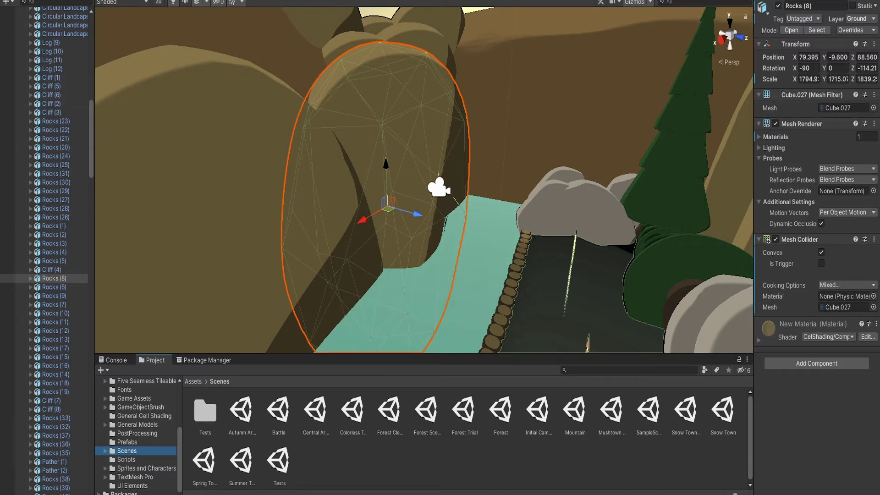
pyautogui.doubleClick(390, 411)
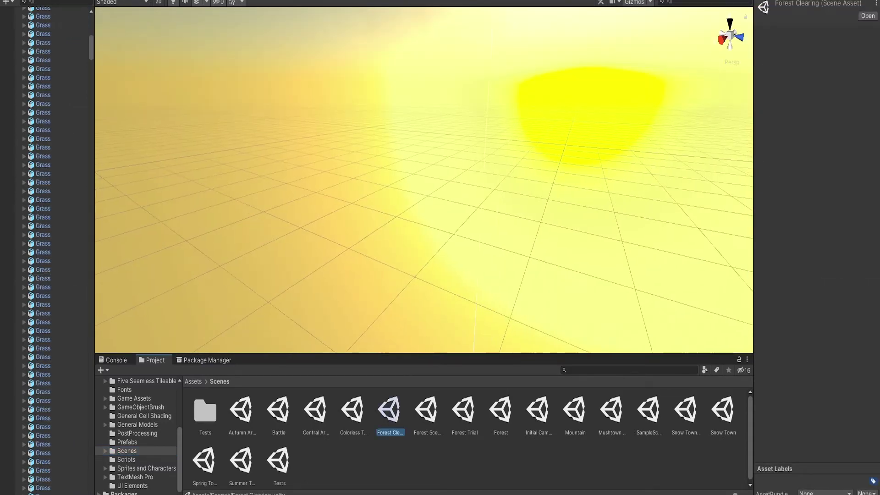
# Examine the Forest Clearing scene around Spunk, the camera, the rocks and the surrounding trees.
pyautogui.moveTo(424, 184); pyautogui.dragTo(518, 170, button='right')
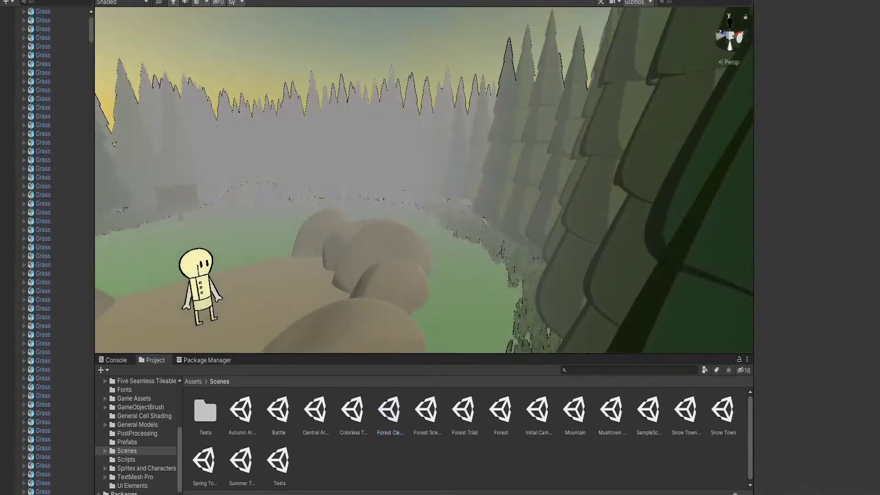
pyautogui.moveTo(518, 169); pyautogui.dragTo(219, 153, button='right')
pyautogui.scroll(4, 424, 179)
pyautogui.scroll(-5, 424, 180)
pyautogui.moveTo(356, 170); pyautogui.dragTo(269, 110, button='right')
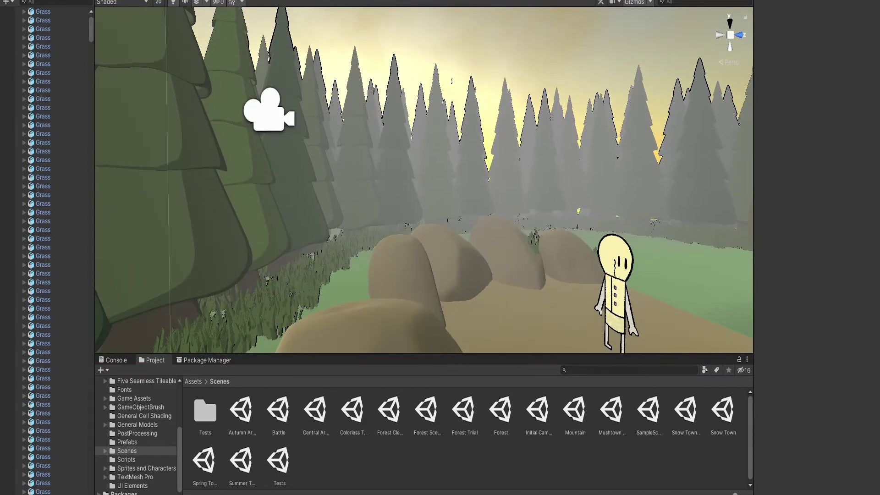
pyautogui.scroll(-3, 424, 179)
pyautogui.scroll(3, 424, 179)
pyautogui.moveTo(424, 180); pyautogui.dragTo(573, 178, button='right')
pyautogui.moveTo(357, 112)
pyautogui.mouseDown(button='right')
pyautogui.moveTo(390, 113)
pyautogui.moveTo(330, 110)
pyautogui.moveTo(374, 126)
pyautogui.moveTo(334, 112)
pyautogui.moveTo(363, 112)
pyautogui.mouseUp(button='right')
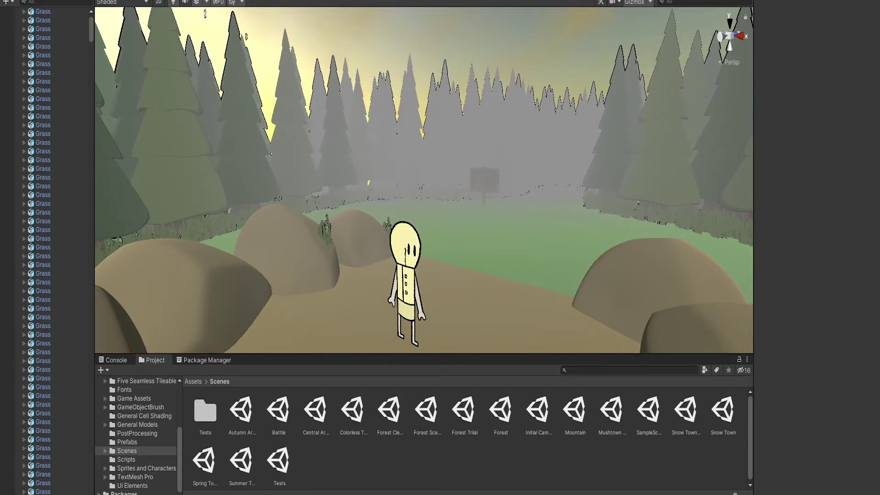
pyautogui.moveTo(362, 112); pyautogui.dragTo(335, 266, button='right')
pyautogui.moveTo(407, 63); pyautogui.dragTo(403, 352, button='right')
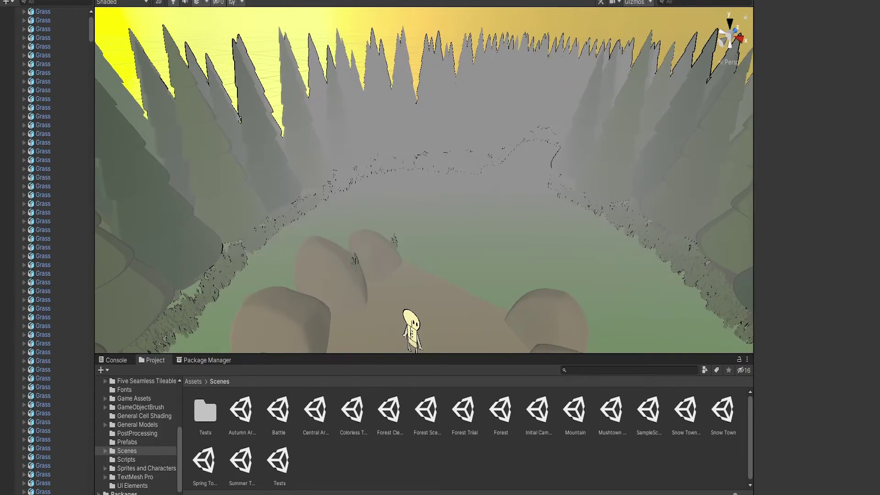
# Run the Forest Clearing scene and walk Spunk around the rocks to the tree line to test the follow camera.
pyautogui.hotkey('ctrl', 'p')
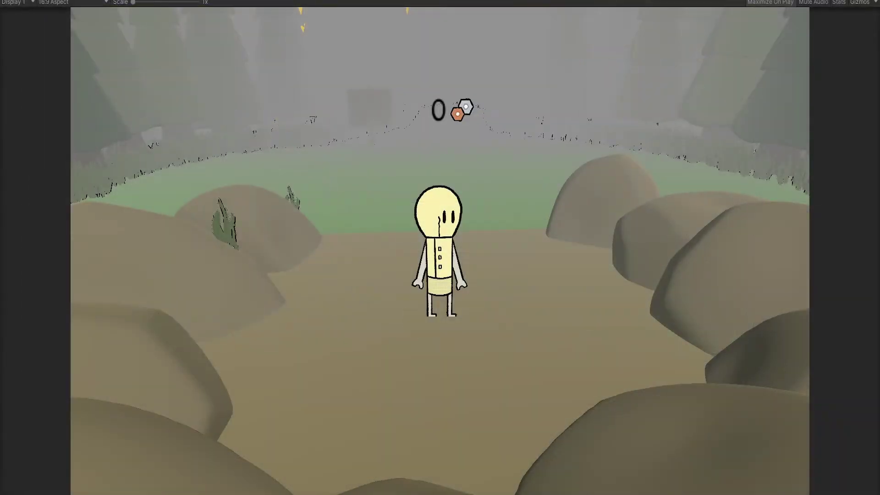
pyautogui.press('w')
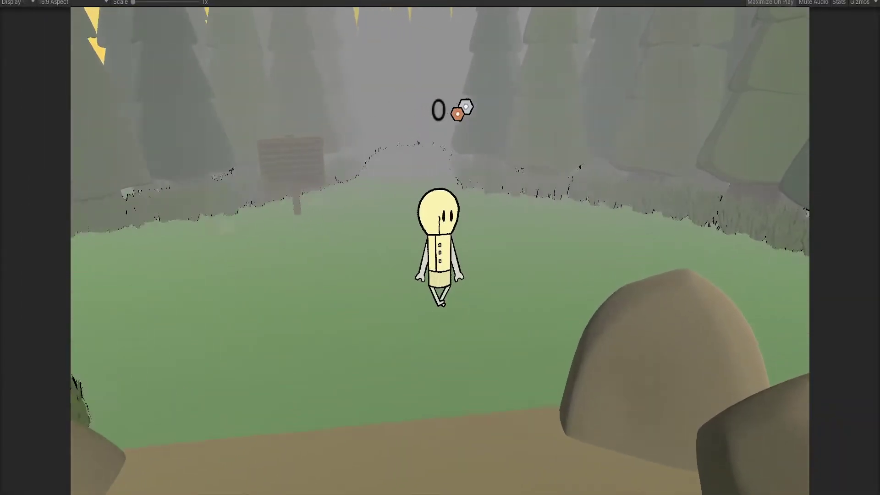
pyautogui.press('d')
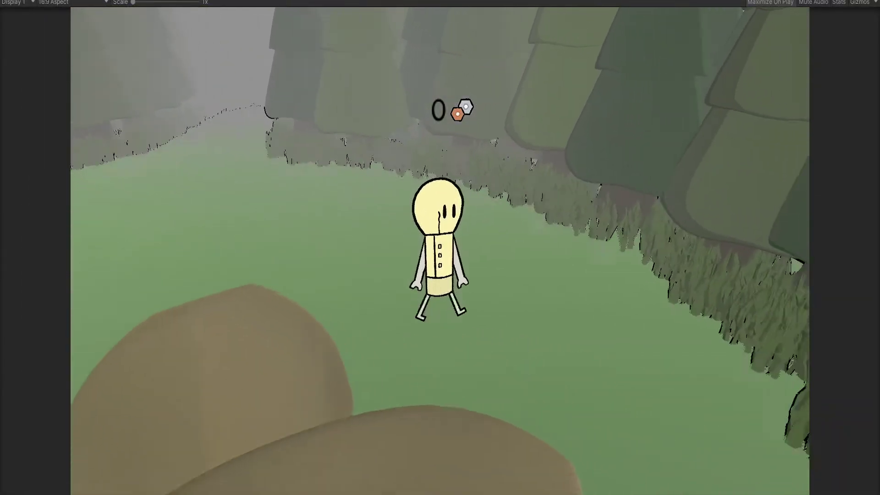
pyautogui.press('s')
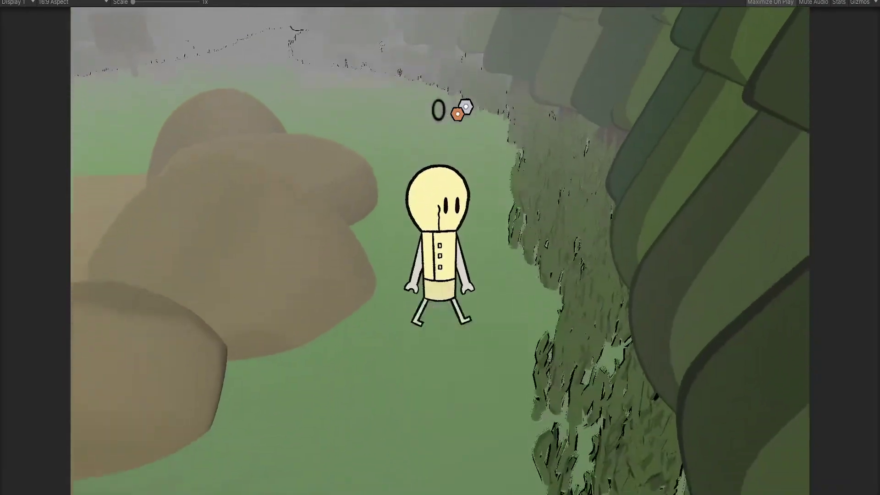
pyautogui.press('a')
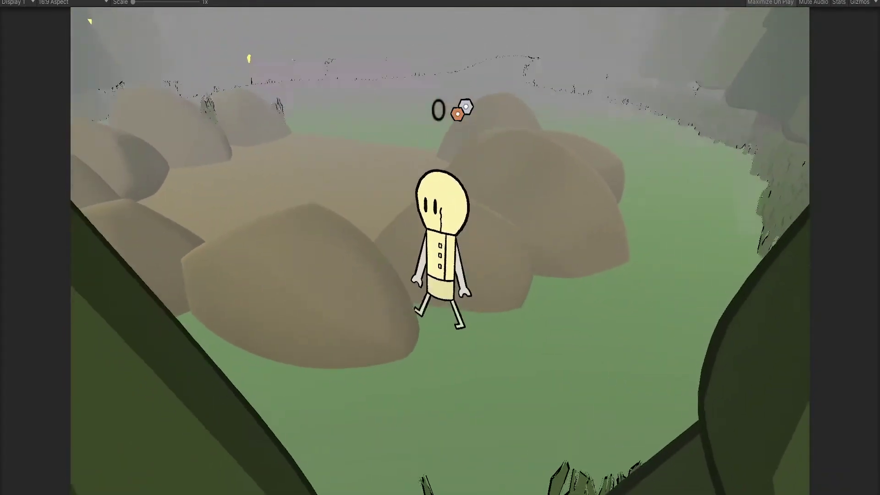
pyautogui.press('d')
pyautogui.press('s')
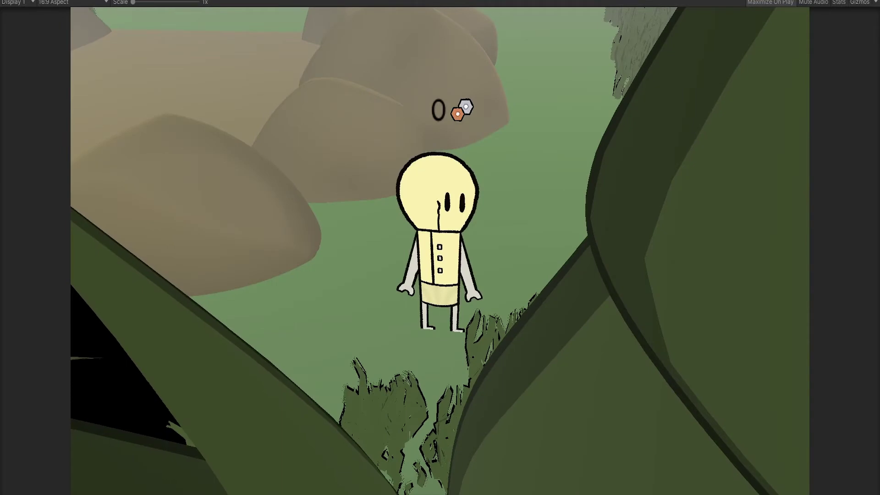
# Walk Spunk forward from between the trees along the grass edge, past the rocks, to check the camera near foliage.
pyautogui.press('w')
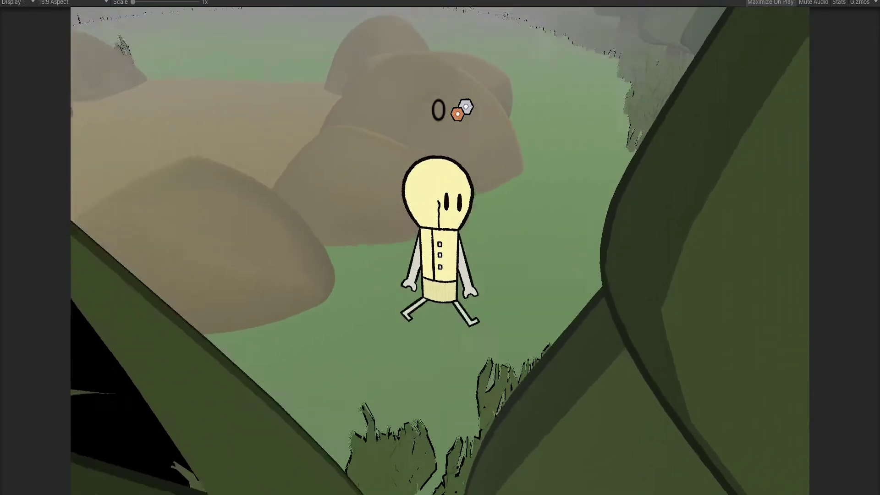
pyautogui.press('w')
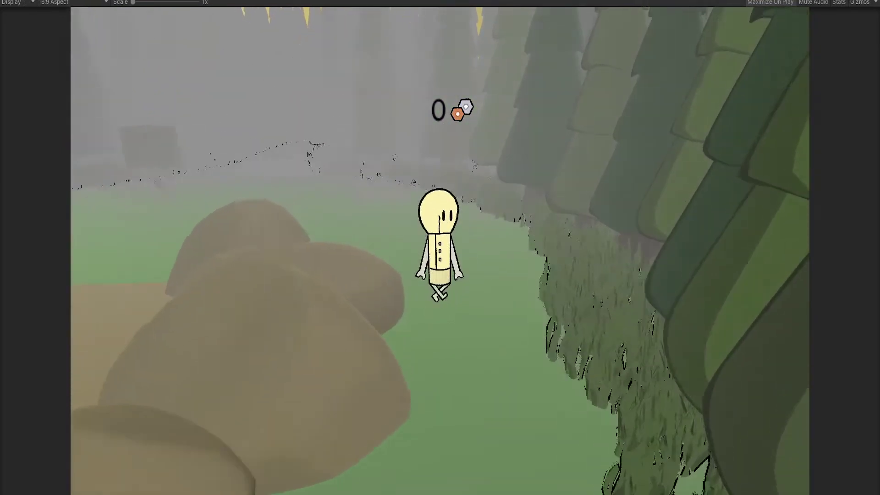
pyautogui.press('d')
pyautogui.press('a')
pyautogui.press('d')
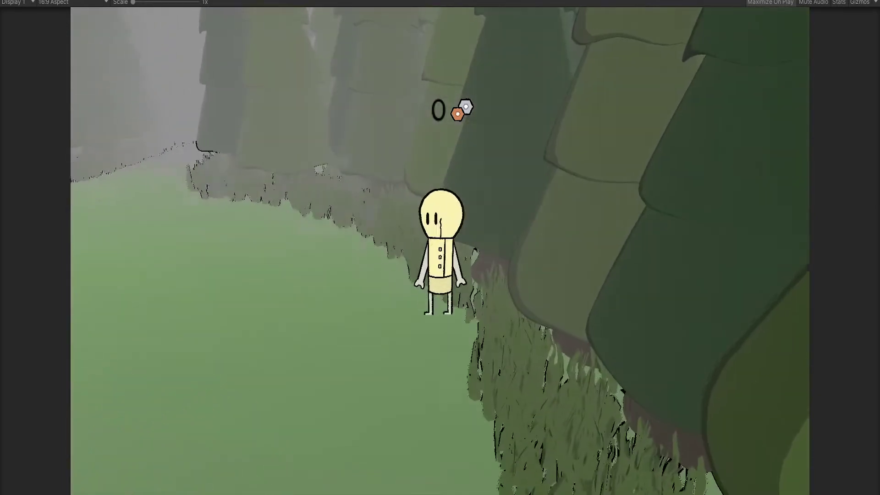
# Walk Spunk back and forth along the opposite tree line beside the rocks to check how the camera follows.
pyautogui.press('a')
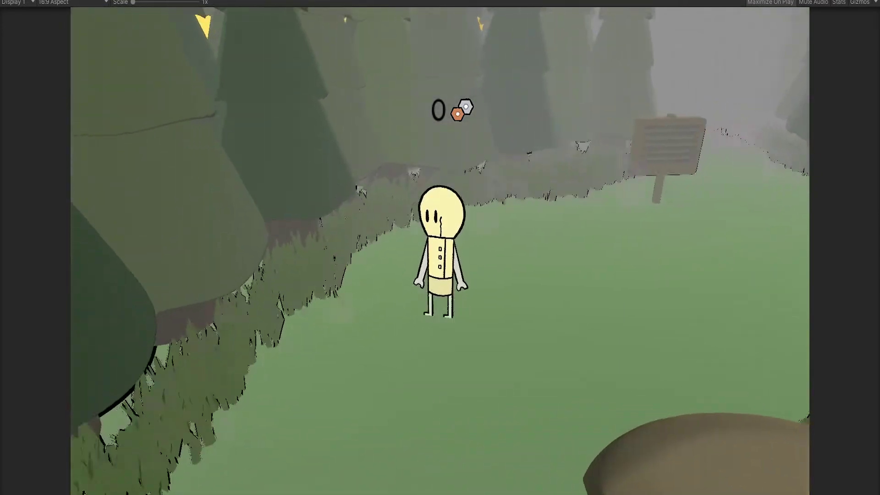
pyautogui.press('a')
pyautogui.press('s')
pyautogui.press('d')
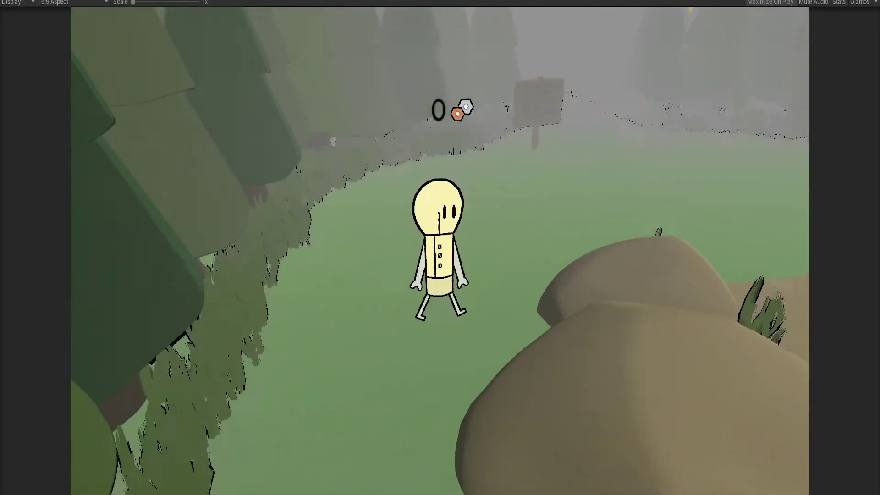
pyautogui.press('a')
pyautogui.press('d')
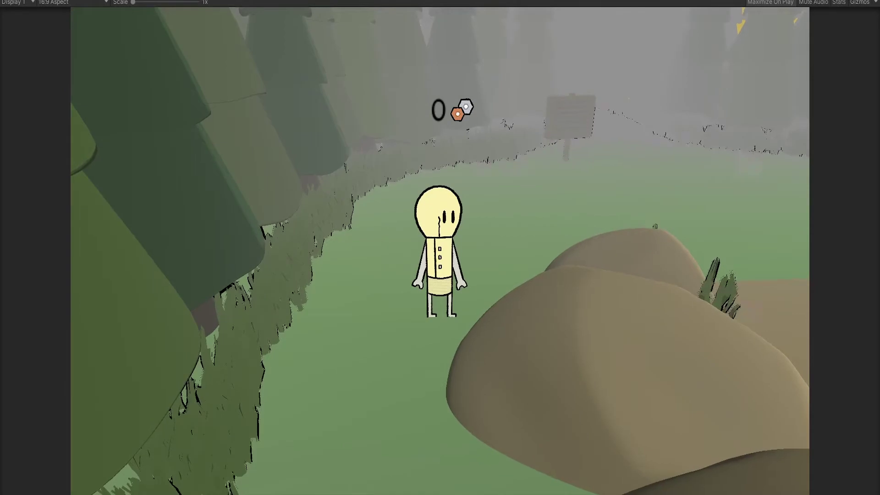
pyautogui.press('a')
pyautogui.press('d')
pyautogui.press('a')
pyautogui.press('s')
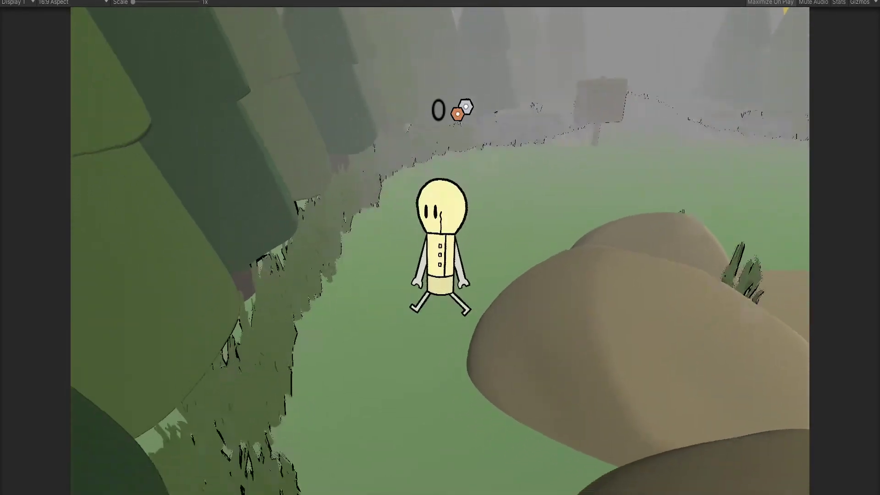
# Walk Spunk around the back of the rock circle to test the camera as it turns around him.
pyautogui.press('d')
pyautogui.press('d')
pyautogui.press('s')
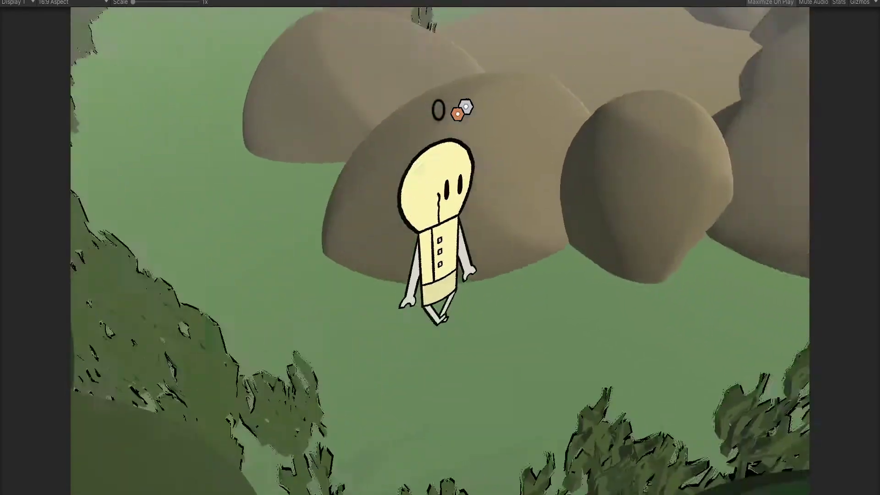
pyautogui.press('w')
pyautogui.press('a')
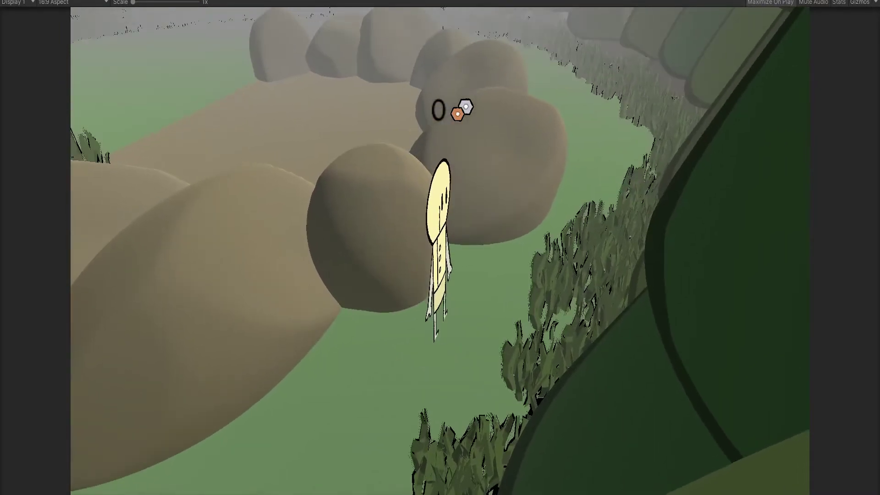
pyautogui.press('s')
pyautogui.press('a')
pyautogui.press('w')
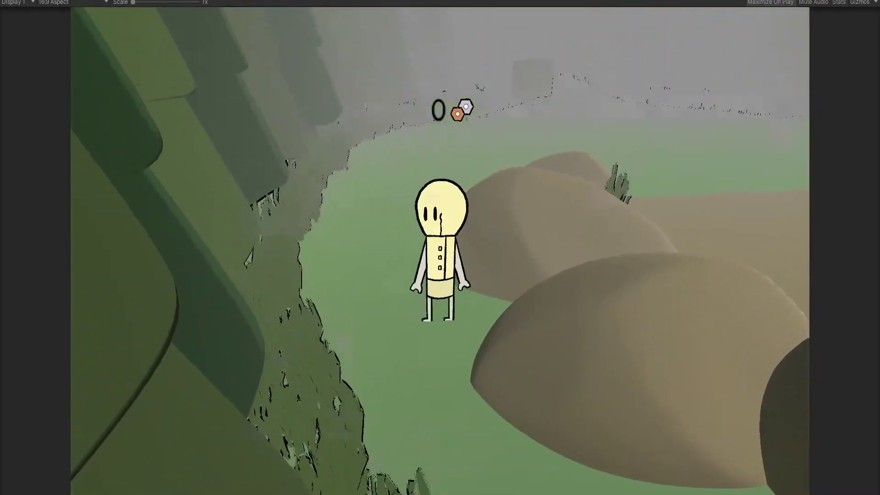
# Walk Spunk across the clearing to the wooden sign and close its message.
pyautogui.press('d')
pyautogui.press('w')
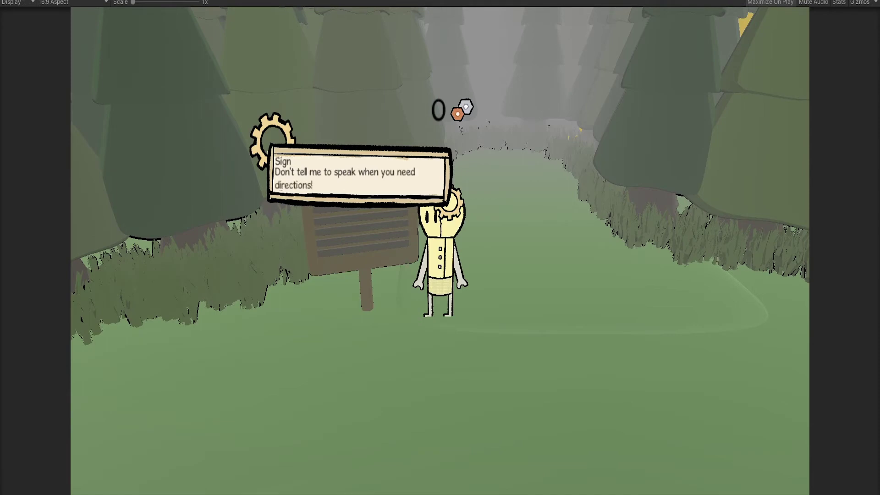
pyautogui.press('space')
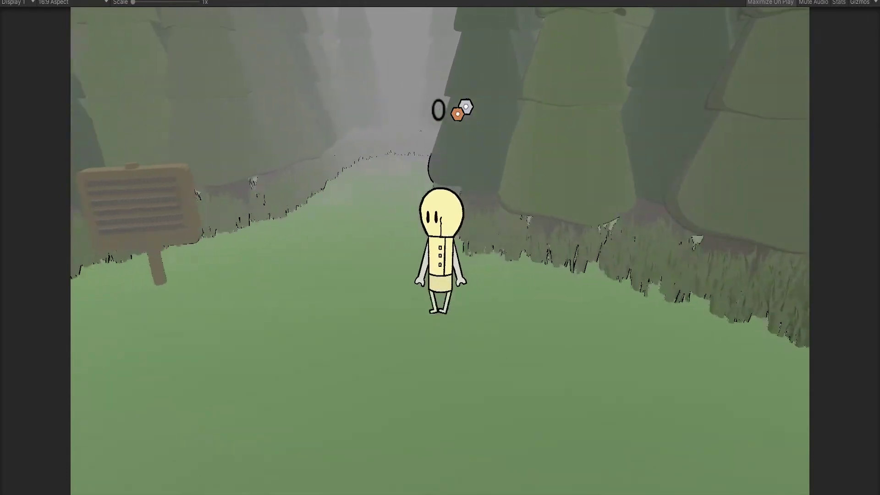
# Walk Spunk from the sign back to the rocks and out onto the grass again to test the camera distance.
pyautogui.press('s')
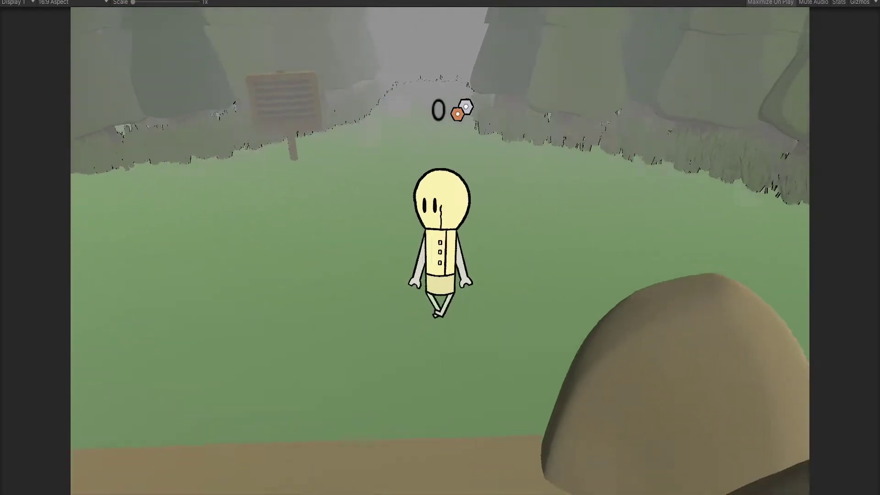
pyautogui.press('w')
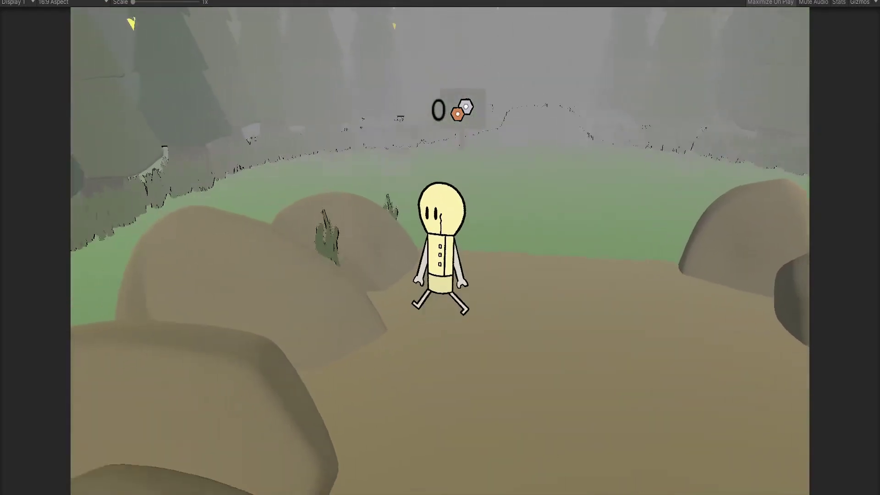
pyautogui.press('d')
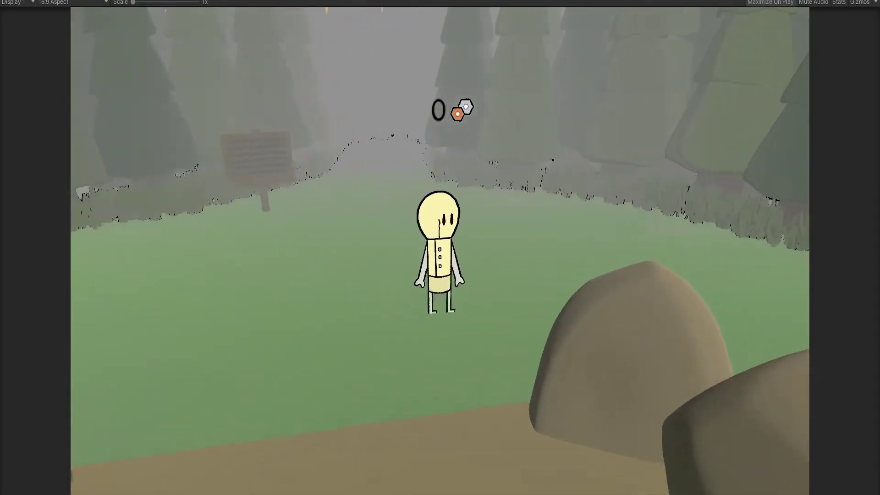
pyautogui.press('a')
pyautogui.press('a')
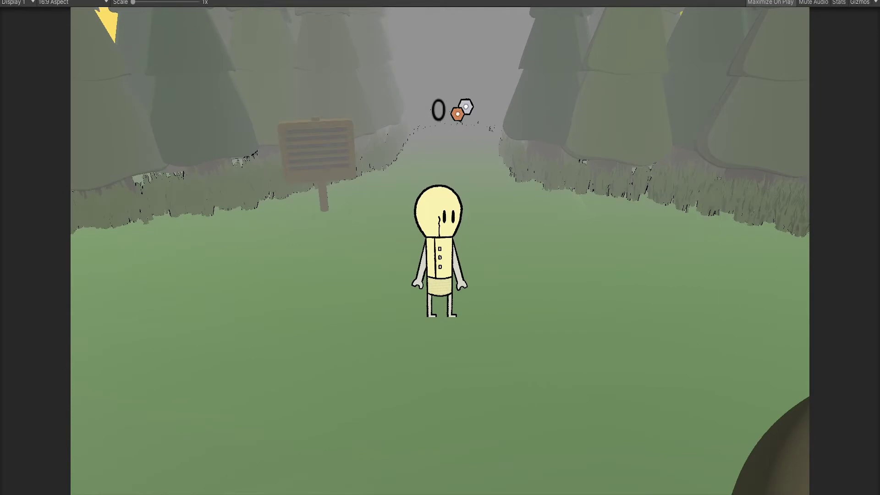
# Restart the game and walk Spunk from the rocks toward the sign, changing direction repeatedly to test the camera tracking.
pyautogui.hotkey('ctrl', 'p')
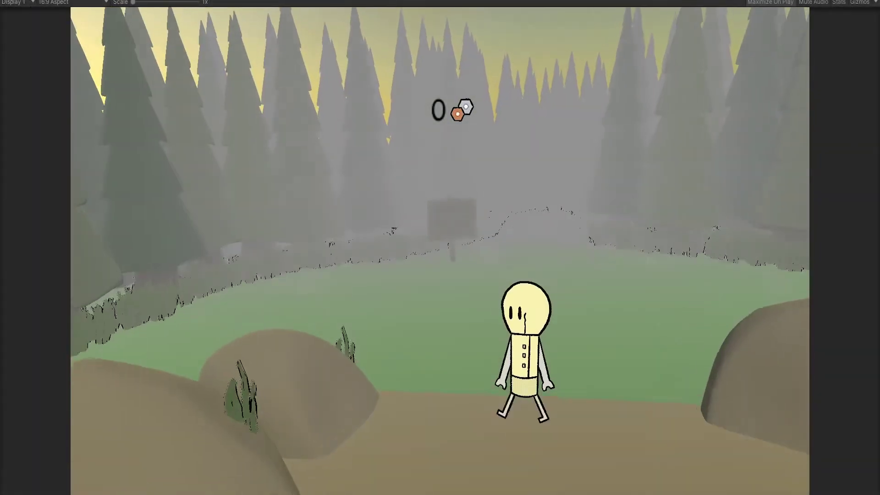
pyautogui.press('w')
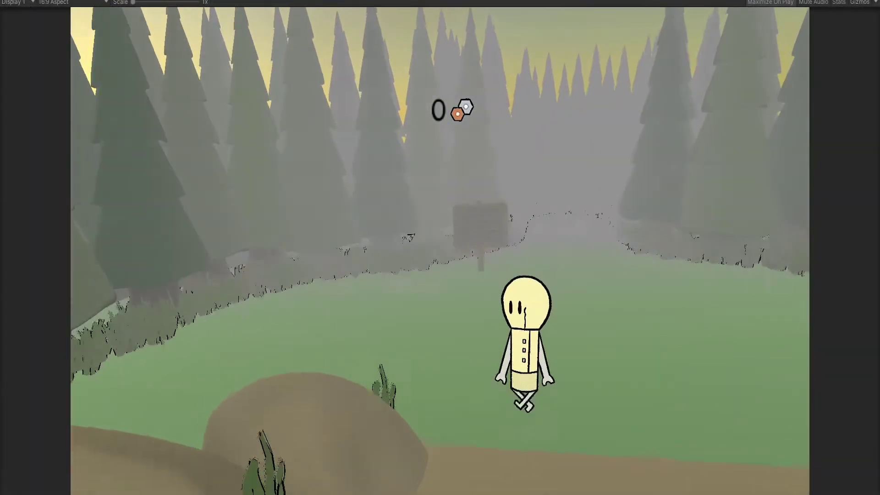
pyautogui.press('a')
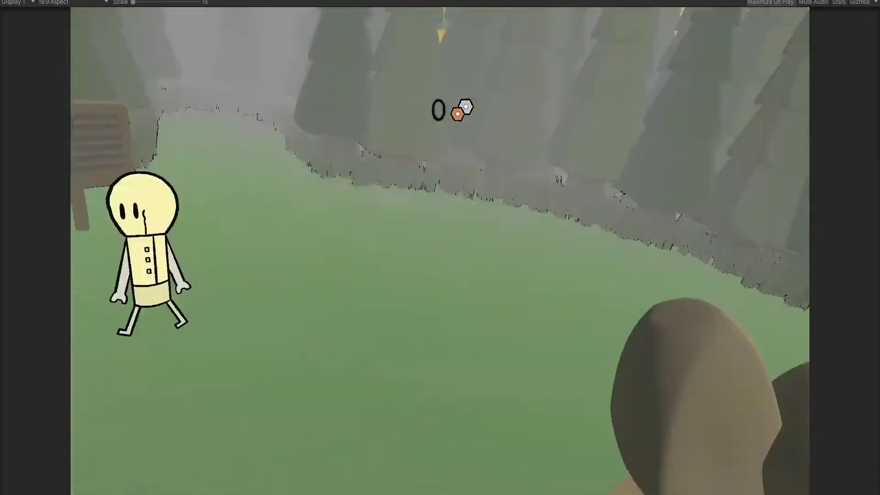
pyautogui.press('d')
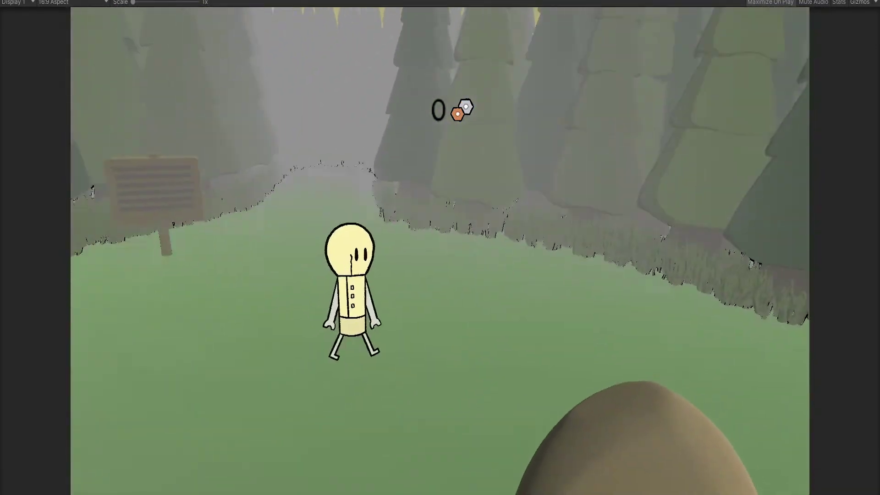
pyautogui.press('a')
pyautogui.press('d')
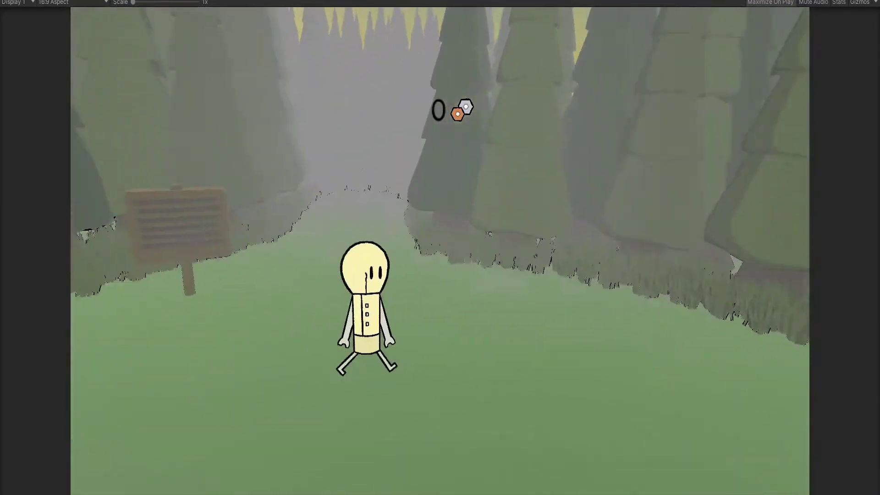
pyautogui.press('a')
pyautogui.press('d')
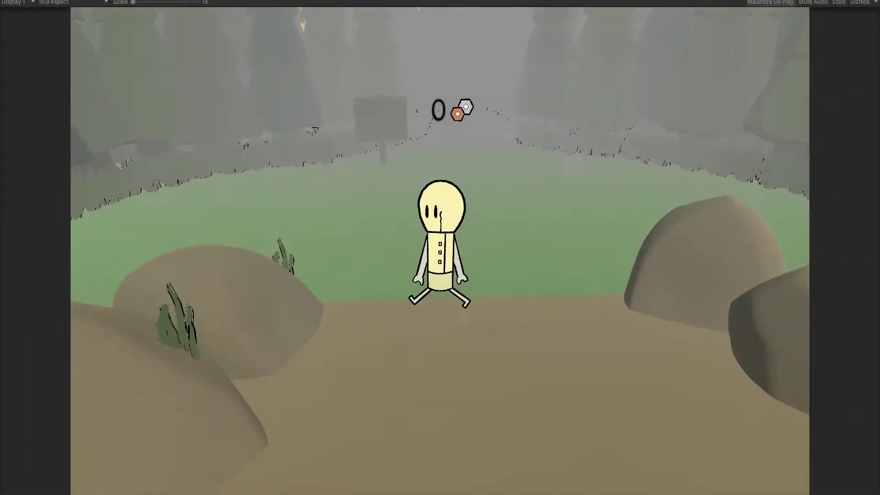
# Walk Spunk out of the rock circle into the clearing and check the camera from low and high viewing angles.
pyautogui.press('w')
pyautogui.press('d')
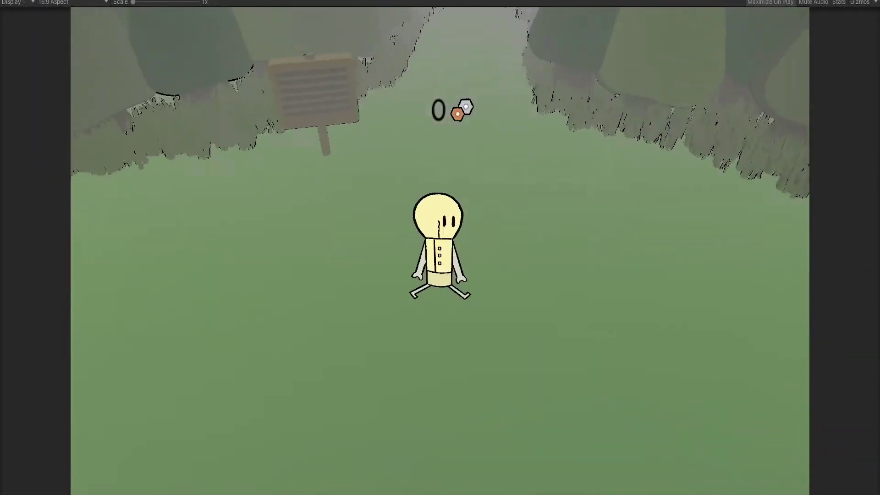
pyautogui.press('w')
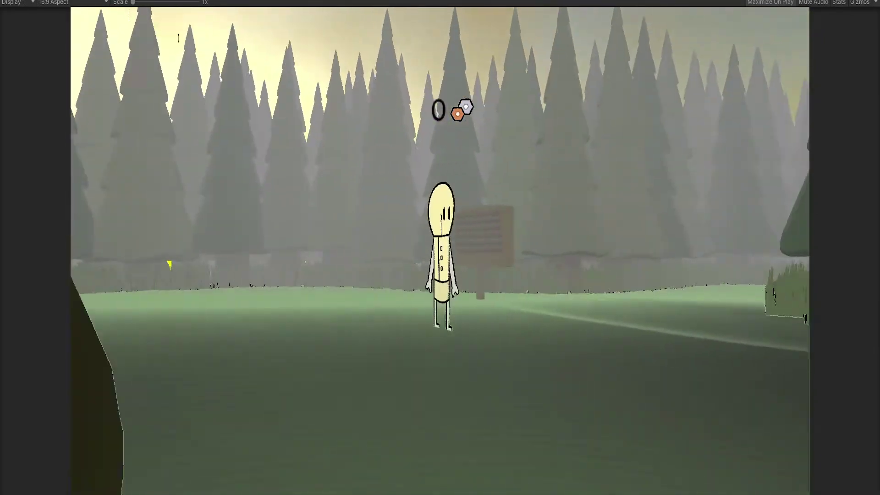
pyautogui.press('w')
pyautogui.press('w')
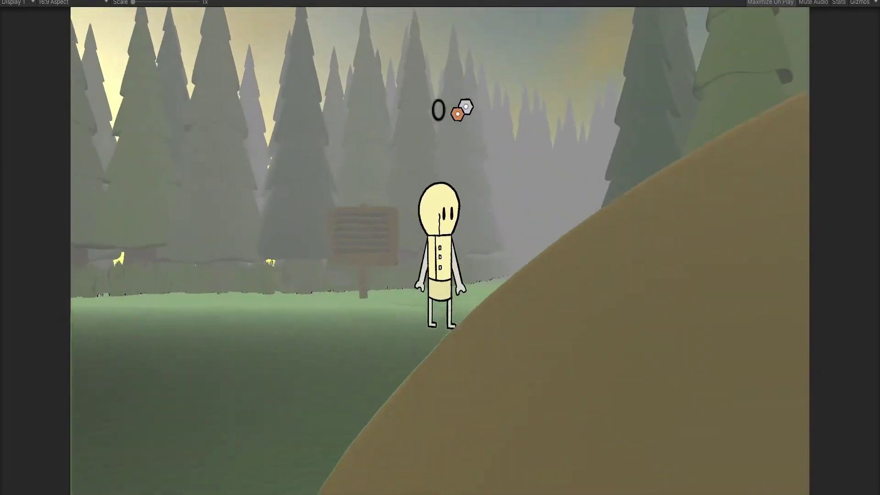
pyautogui.press('s')
pyautogui.press('w')
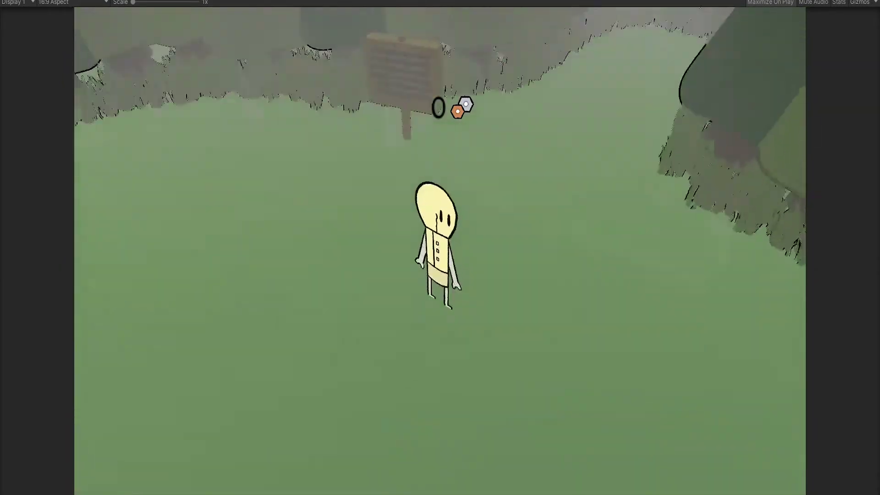
# Walk Spunk side to side near the sign to check the camera, and stop the game.
pyautogui.press('d')
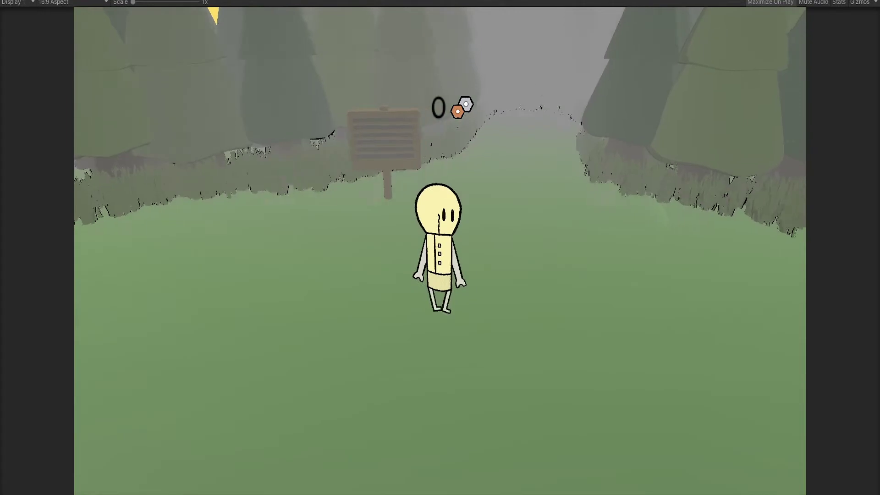
pyautogui.press('a')
pyautogui.press('d')
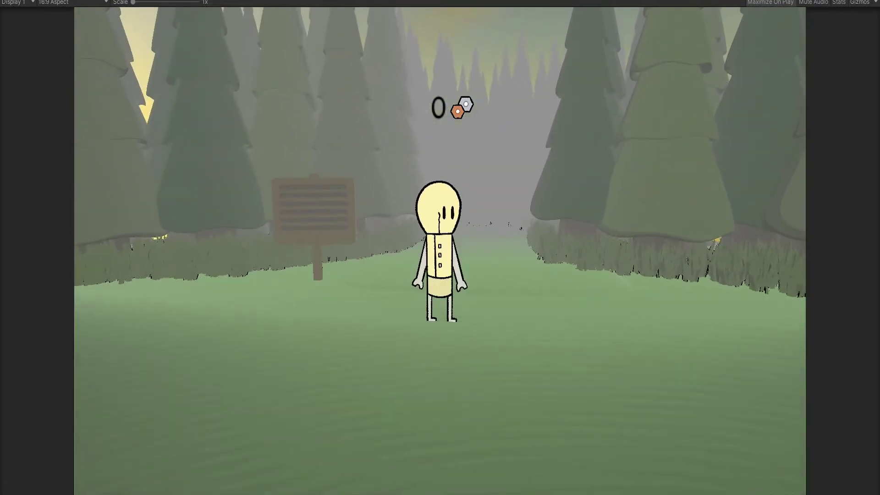
pyautogui.hotkey('ctrl', 'p')
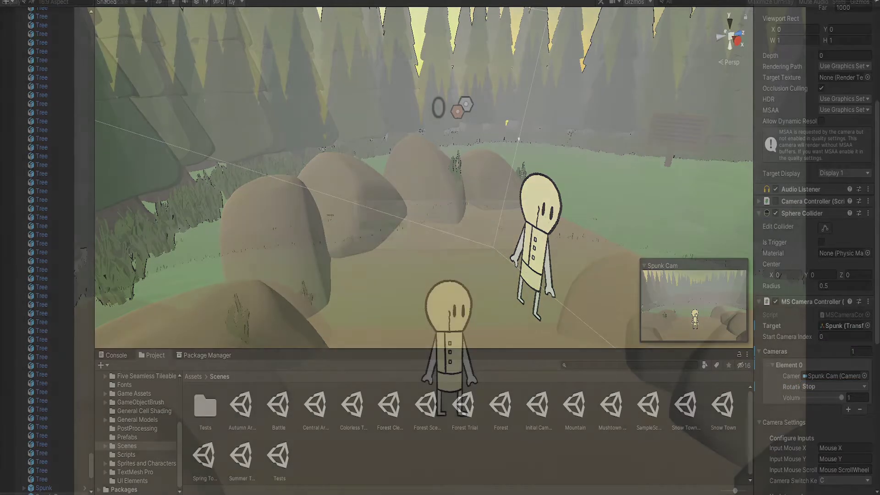
# Run the game and walk Spunk to the sign and back toward the rocks, changing direction to test the camera.
pyautogui.press('w')
pyautogui.press('d')
pyautogui.press('s')
pyautogui.press('w')
pyautogui.press('a')
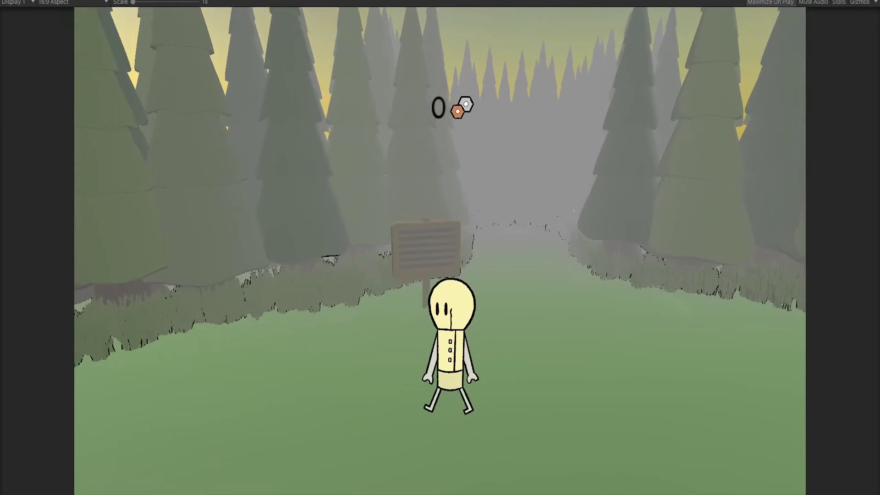
pyautogui.press('d')
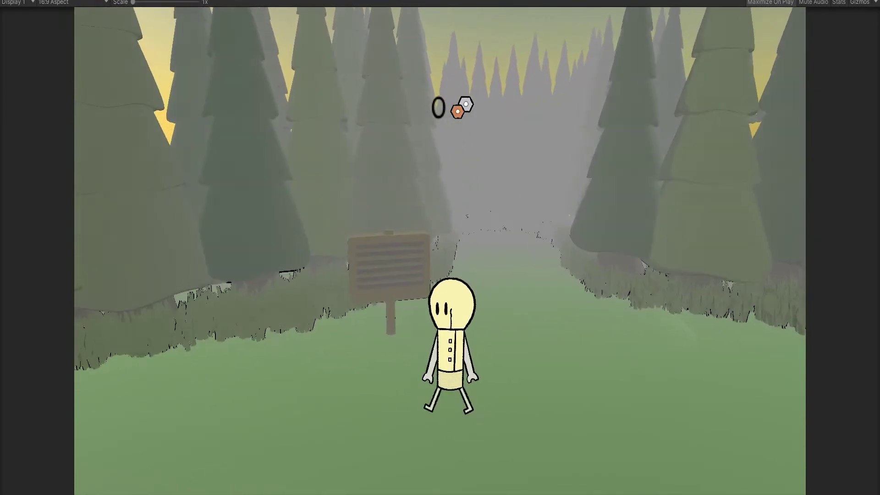
pyautogui.press('d')
pyautogui.press('a')
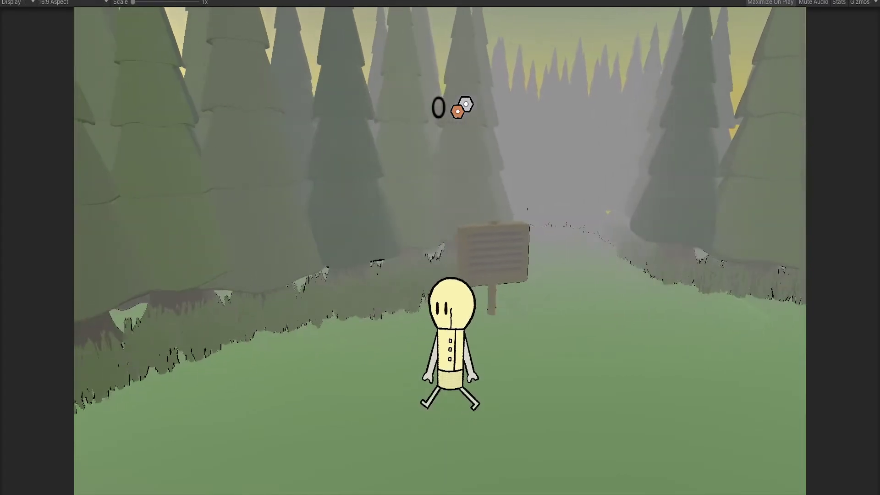
pyautogui.press('s')
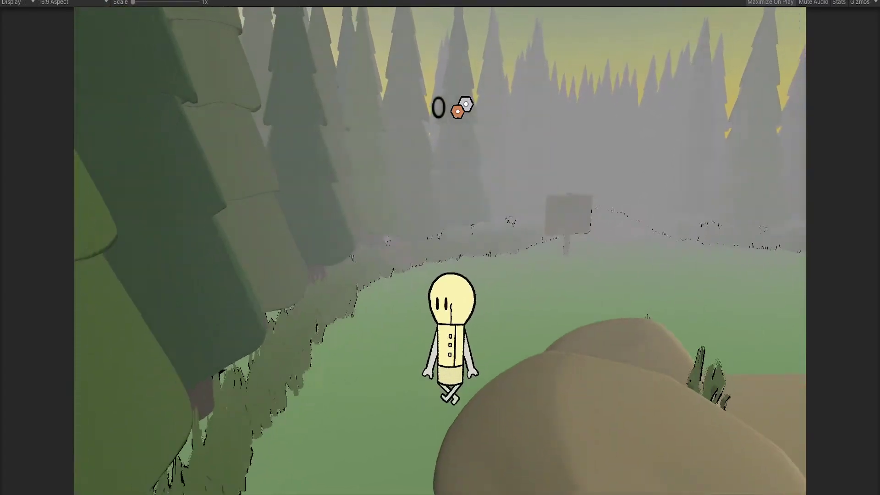
# Walk Spunk back and forth between the trees and the rocks to test the camera, and stop the game.
pyautogui.press('d')
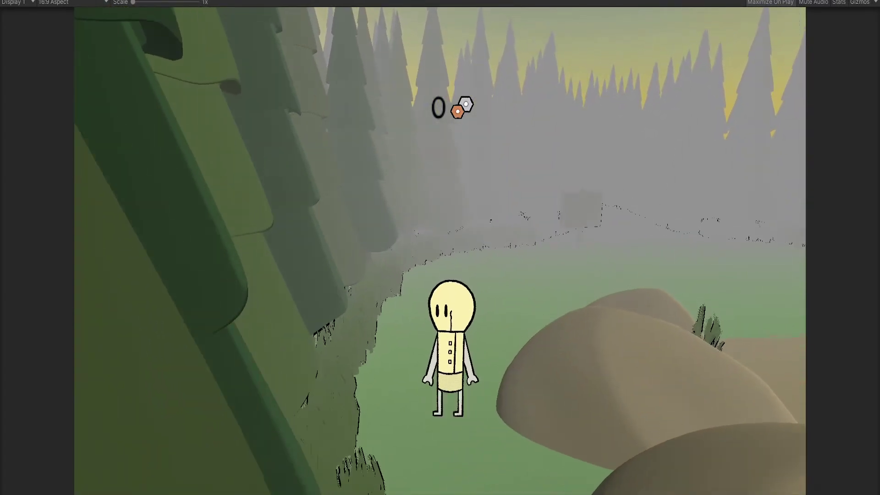
pyautogui.press('d')
pyautogui.press('a')
pyautogui.press('w')
pyautogui.press('a')
pyautogui.press('d')
pyautogui.press('s')
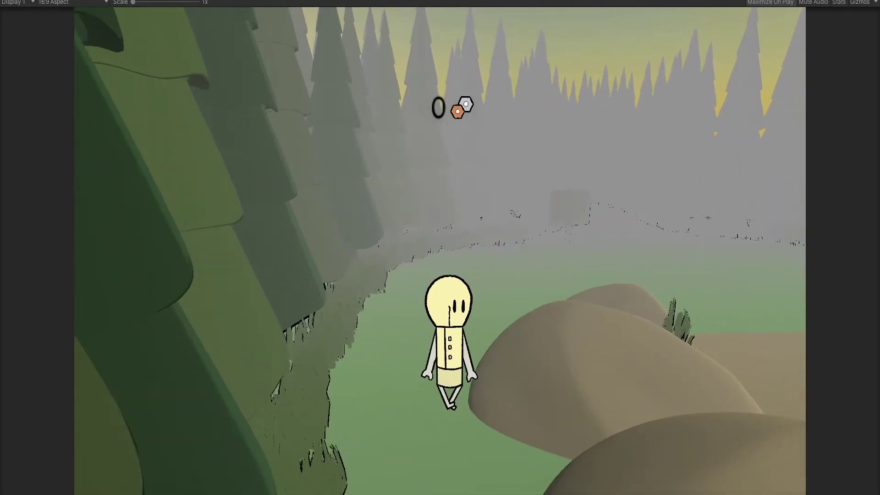
pyautogui.press('w')
pyautogui.press('a')
pyautogui.press('d')
pyautogui.press('a')
pyautogui.press('d')
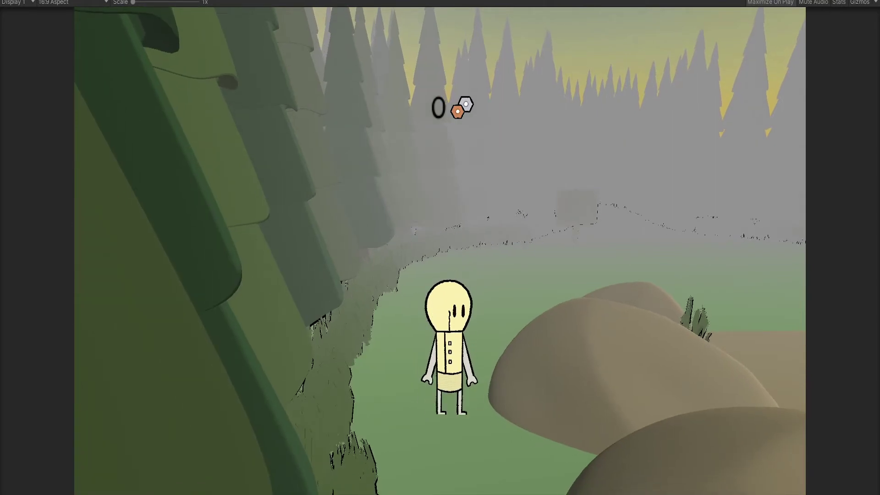
pyautogui.hotkey('ctrl', 'p')
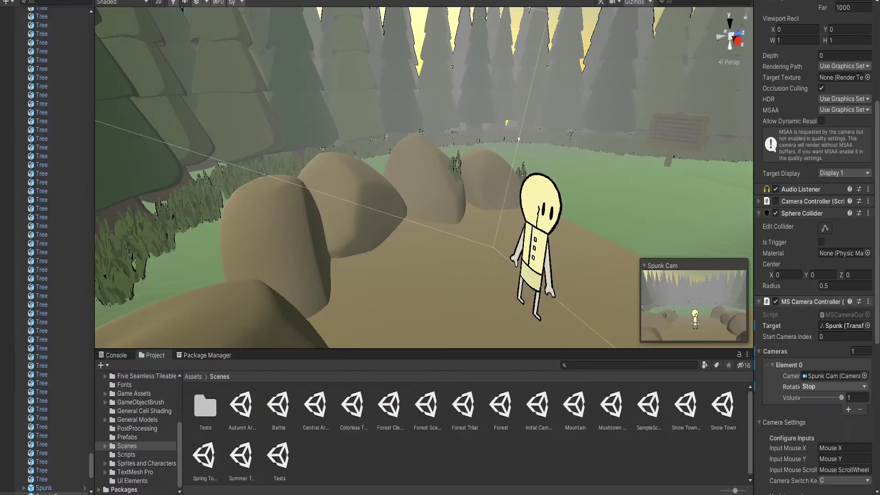
# Set the Spunk Cam's rotation type to Orbital That Follows and test it in the game by walking Spunk around near the sign.
pyautogui.click(834, 387)
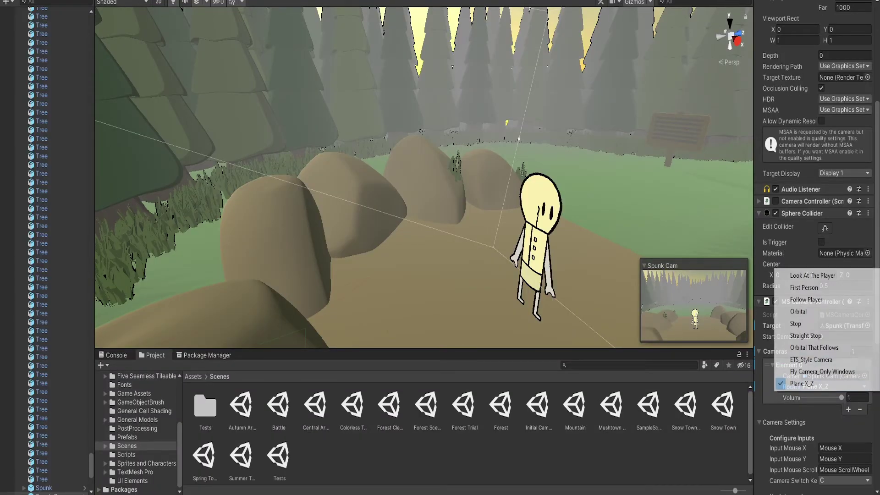
pyautogui.click(815, 347)
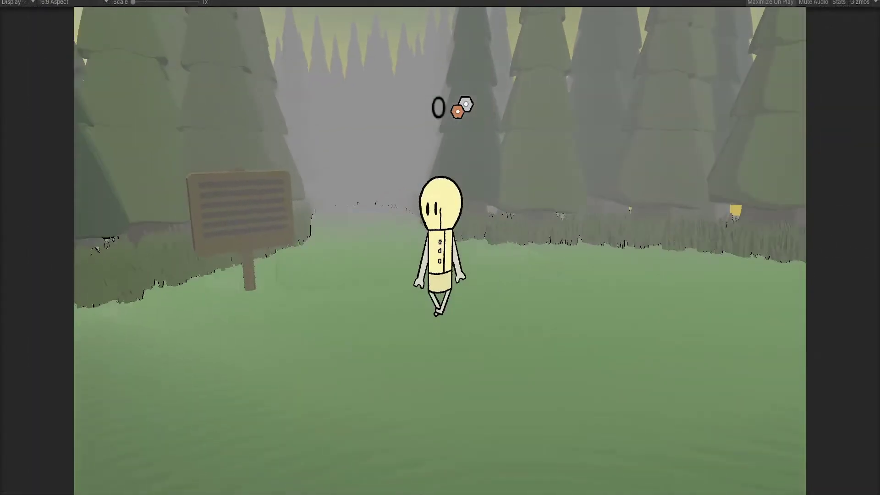
pyautogui.press('d')
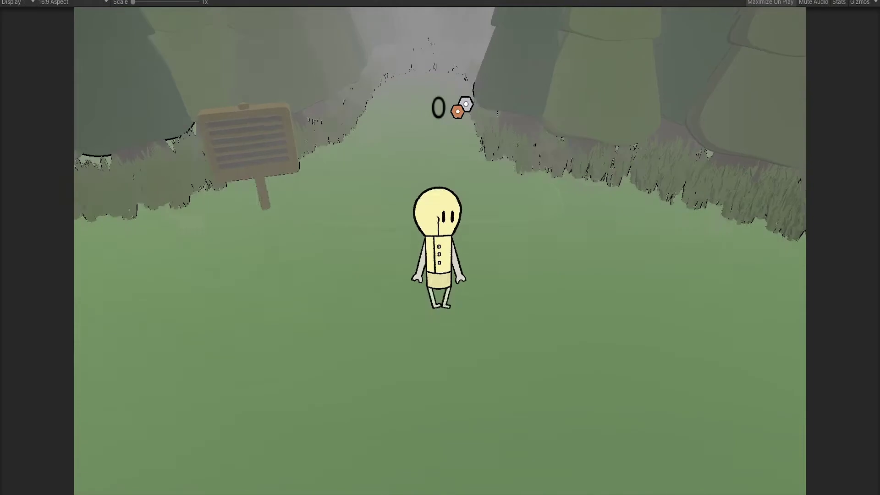
pyautogui.press('a')
pyautogui.press('d')
pyautogui.press('w')
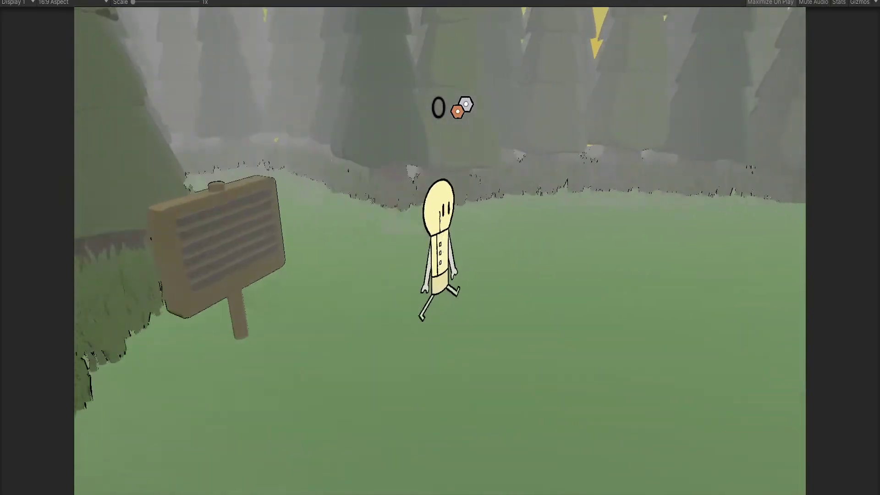
pyautogui.press('d')
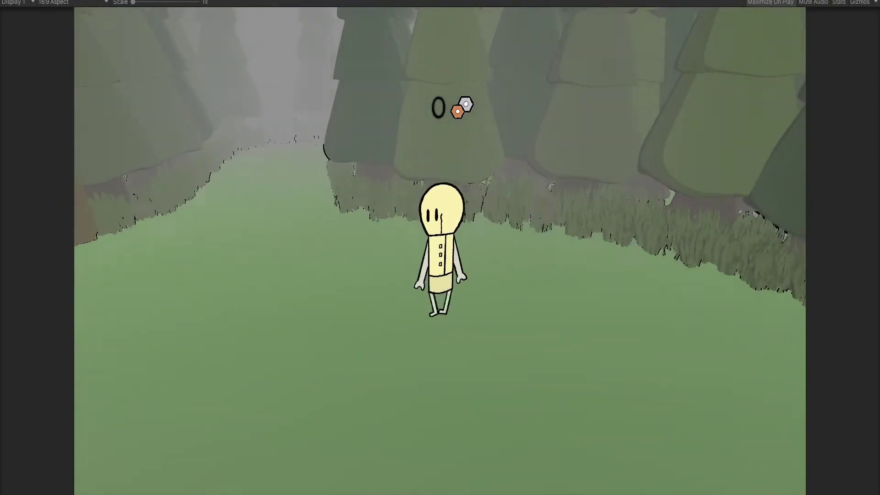
pyautogui.press('a')
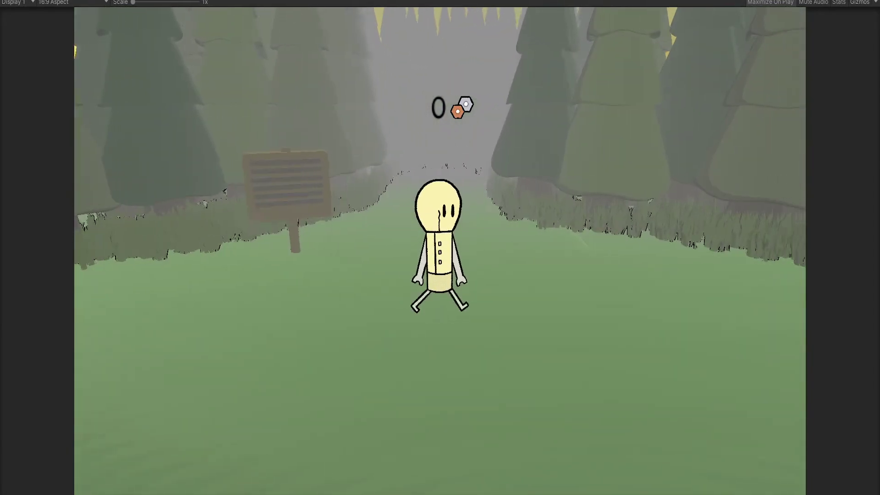
# Walk Spunk back and forth between the rocks and the sign, including a jump, to test the orbital camera's height and angle.
pyautogui.press('a')
pyautogui.press('s')
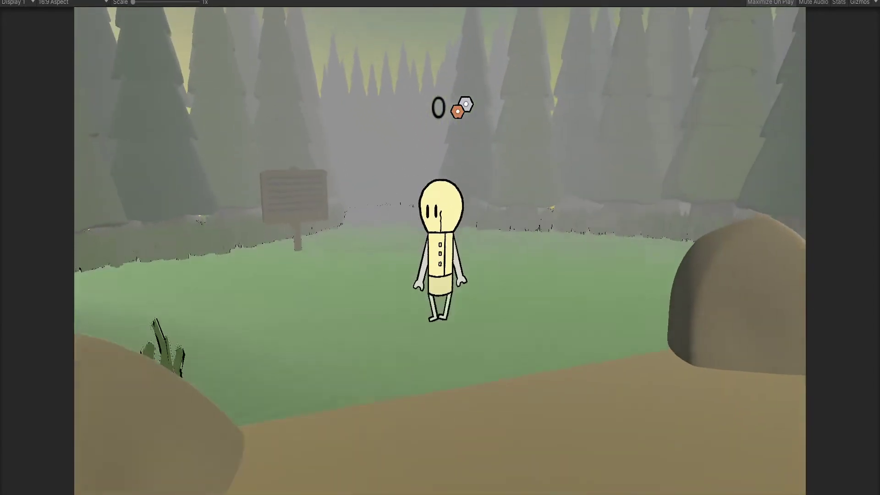
pyautogui.press('w')
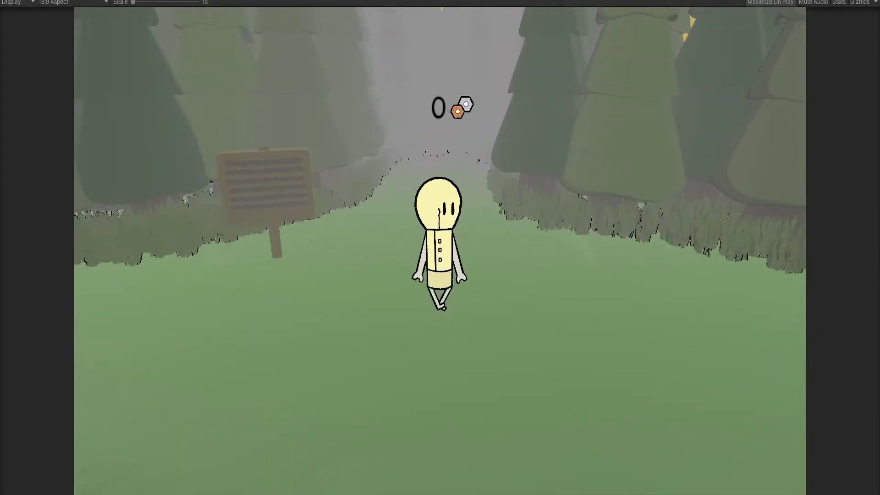
pyautogui.press('s')
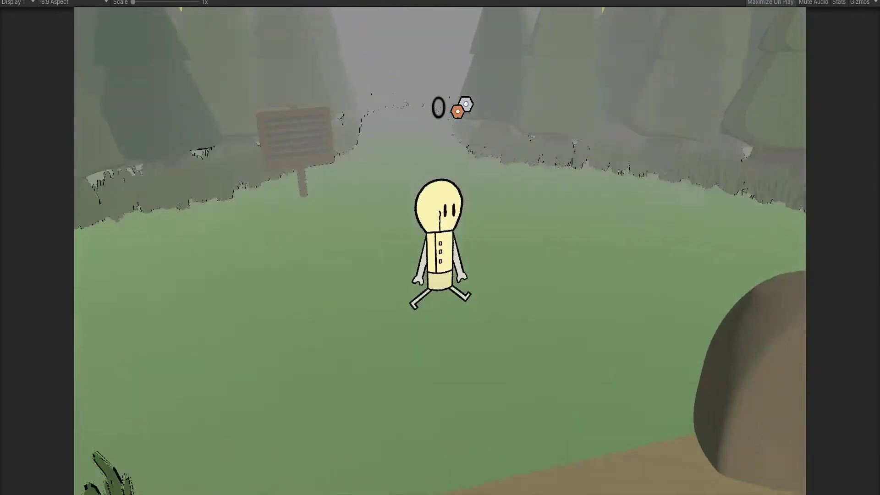
pyautogui.press('s')
pyautogui.press('space')
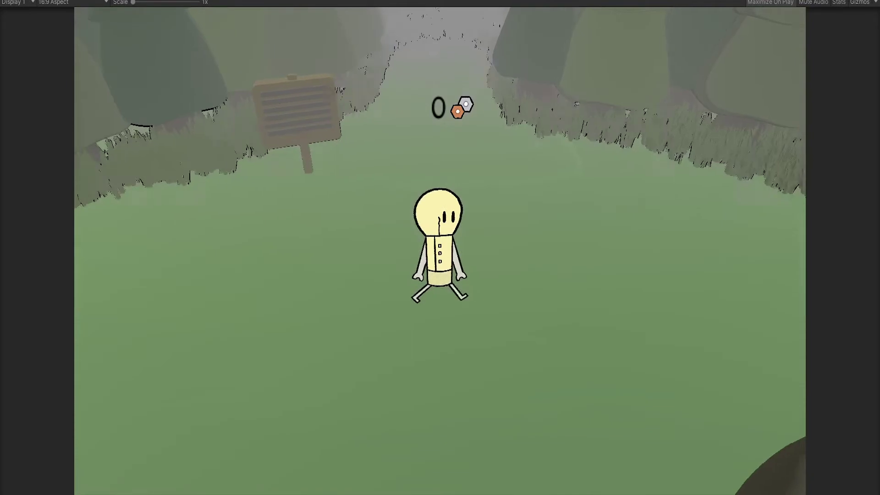
pyautogui.press('s')
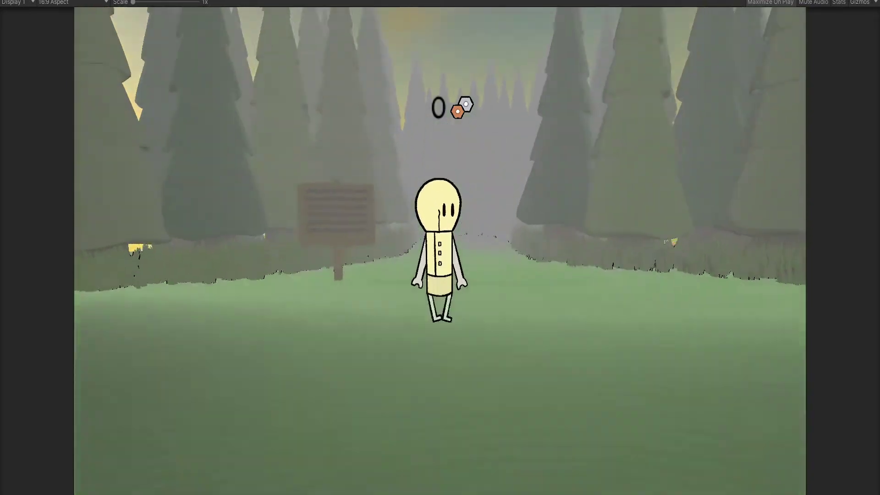
# Walk Spunk in all directions across the clearing to check how the orbital camera follows him.
pyautogui.press('w')
pyautogui.press('a')
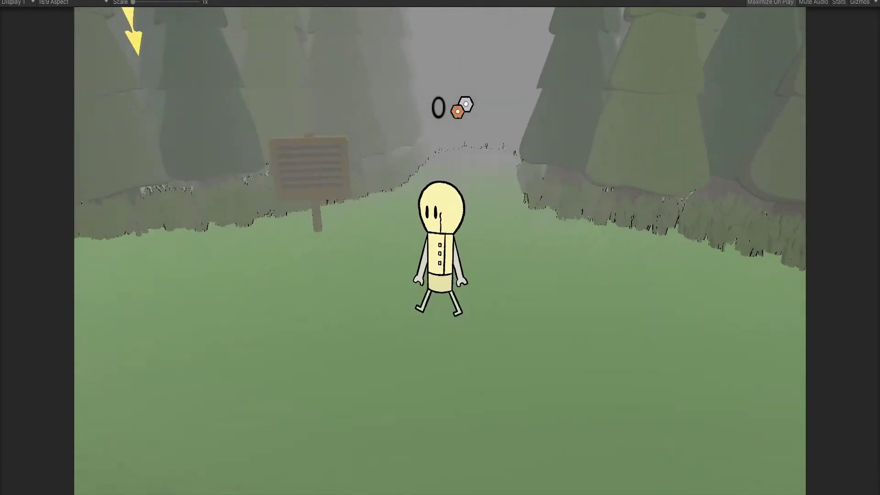
pyautogui.press('s')
pyautogui.press('d')
pyautogui.press('a')
pyautogui.press('w')
pyautogui.press('d')
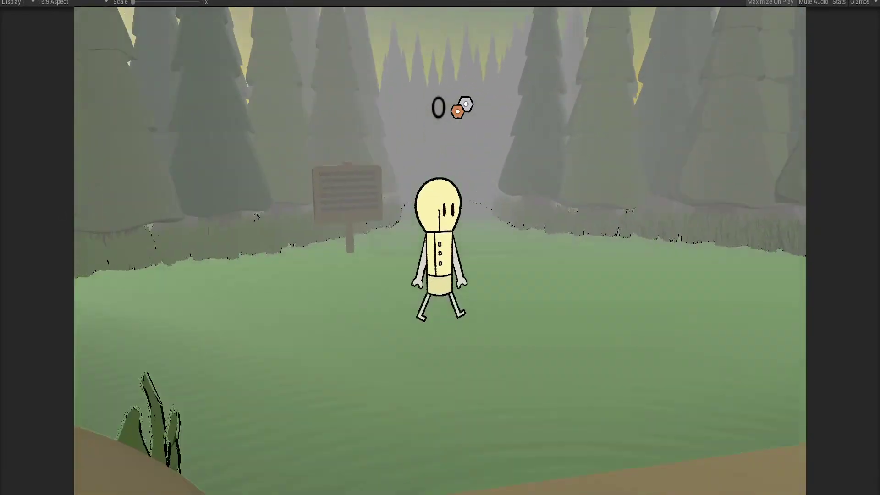
# Walk Spunk back to the rocks while checking the orbital camera, and stop the game.
pyautogui.press('s')
pyautogui.press('a')
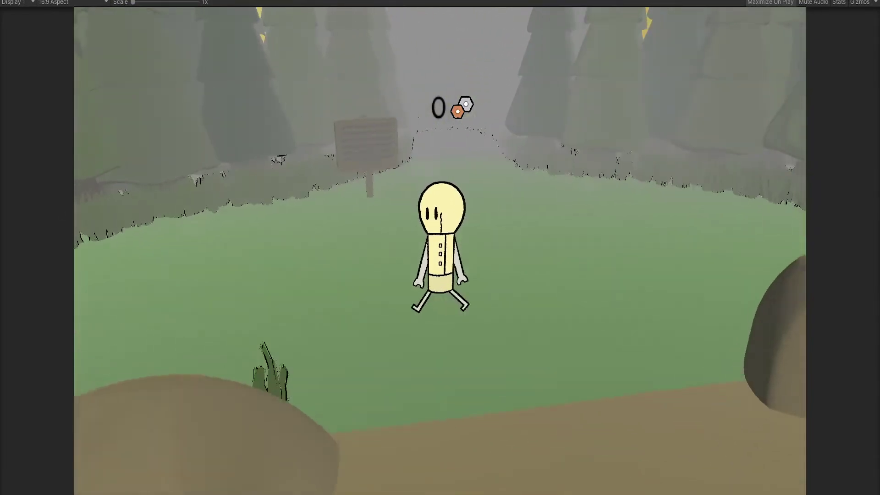
pyautogui.press('s')
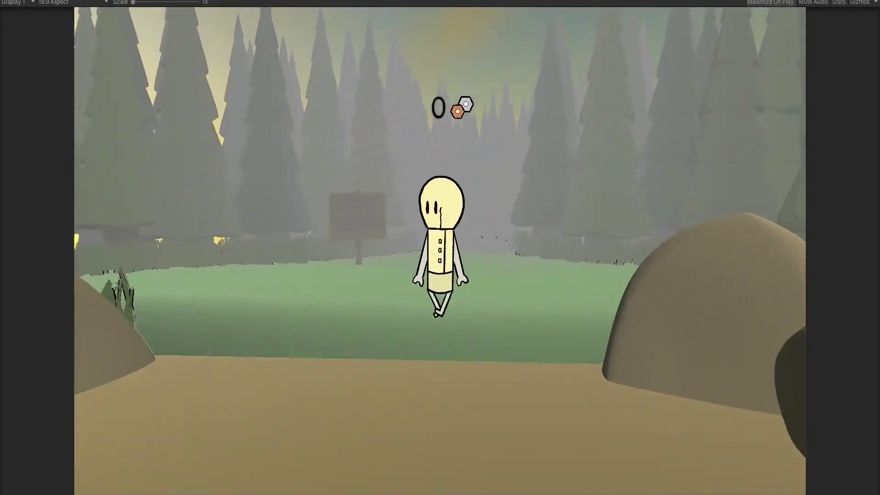
pyautogui.press('s')
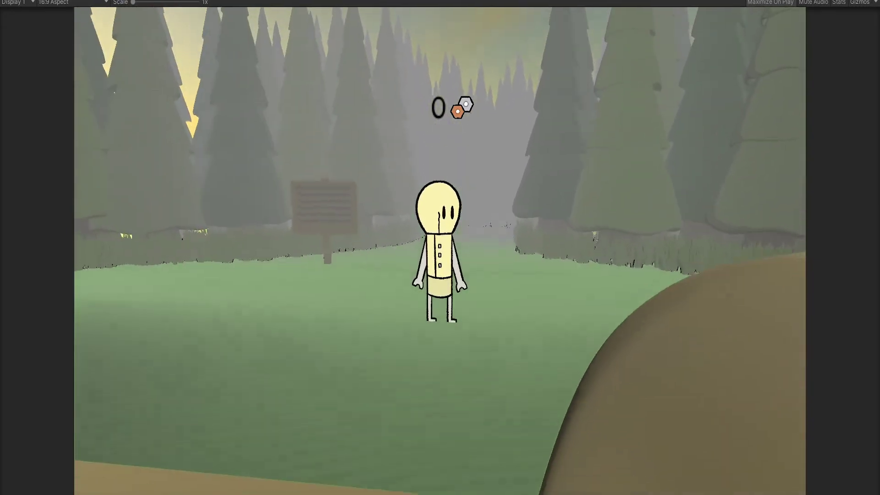
pyautogui.hotkey('ctrl', 'p')
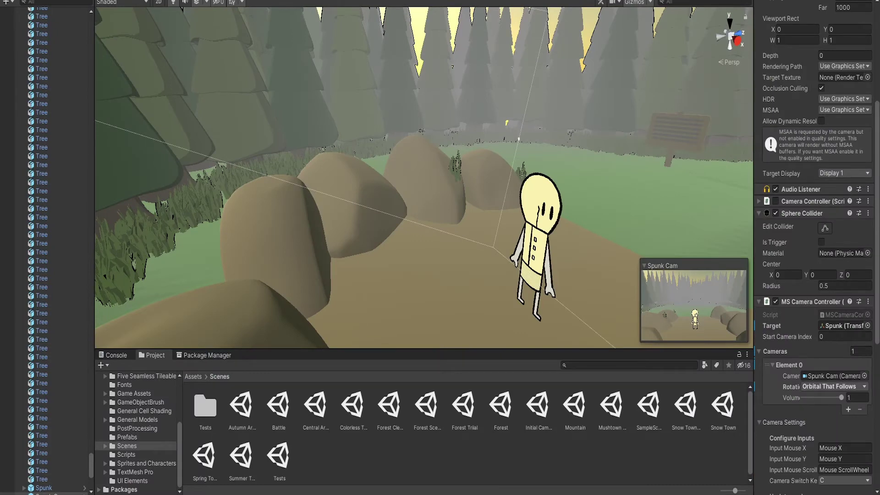
# Set the Spunk Cam's rotation type to ETS_Style Camera and test it in the game by walking Spunk side to side.
pyautogui.click(811, 359)
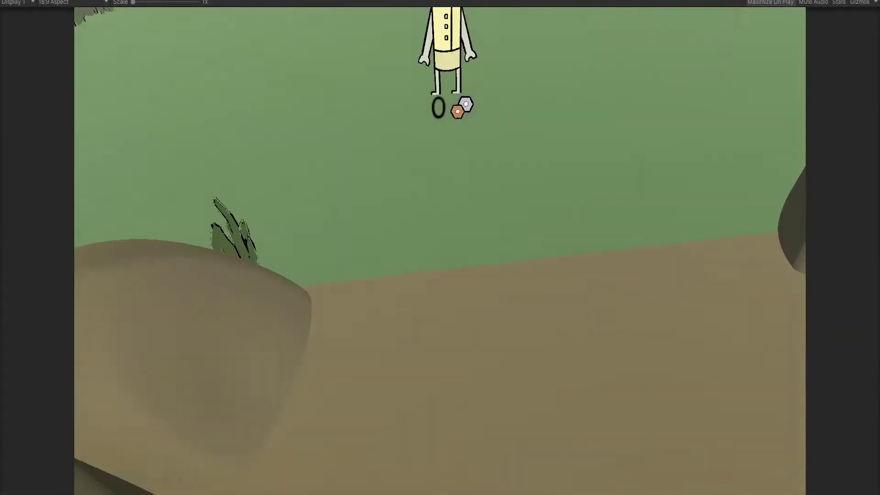
pyautogui.press('d')
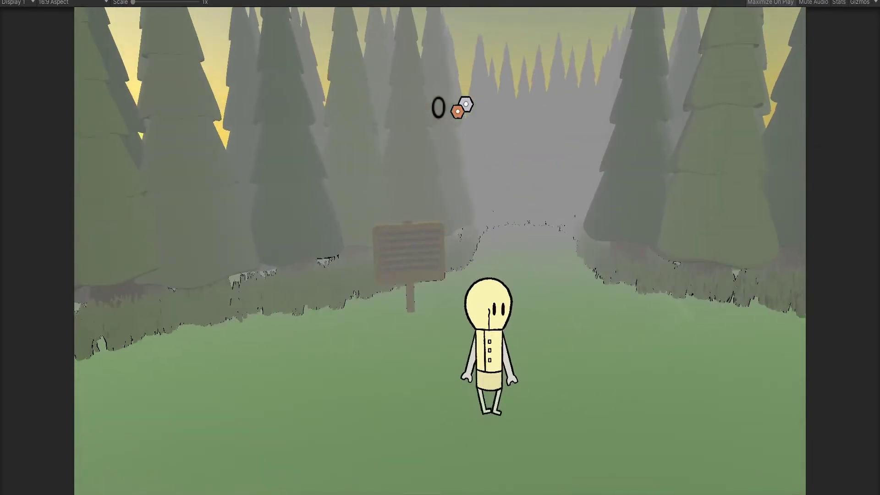
pyautogui.press('a')
pyautogui.press('d')
pyautogui.press('a')
pyautogui.press('d')
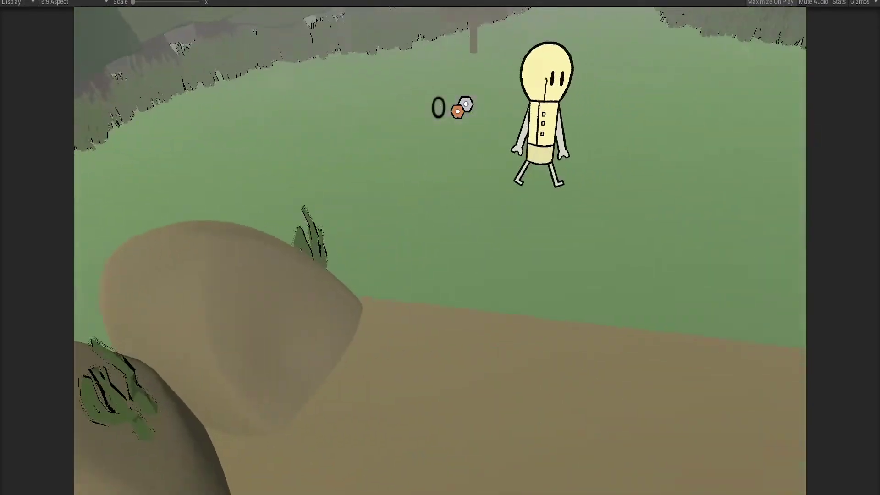
pyautogui.press('a')
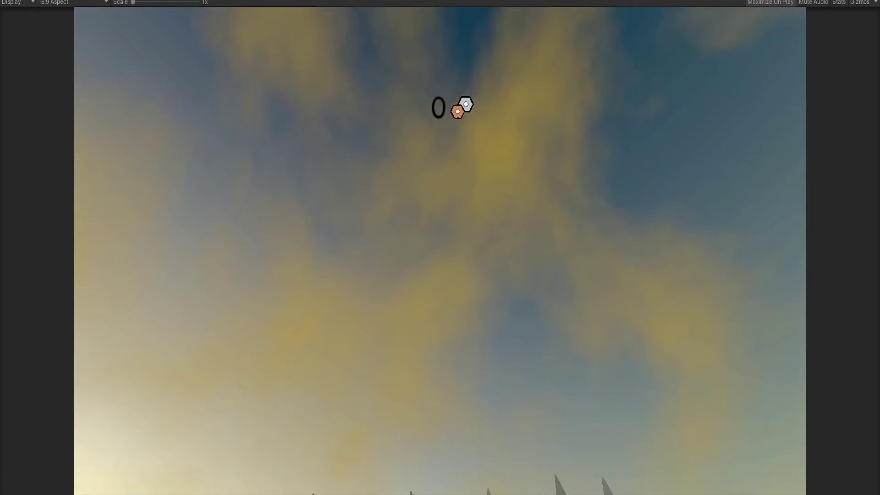
# Walk Spunk side to side near the sign and check how the ETS-style camera turns around him.
pyautogui.press('d')
pyautogui.press('a')
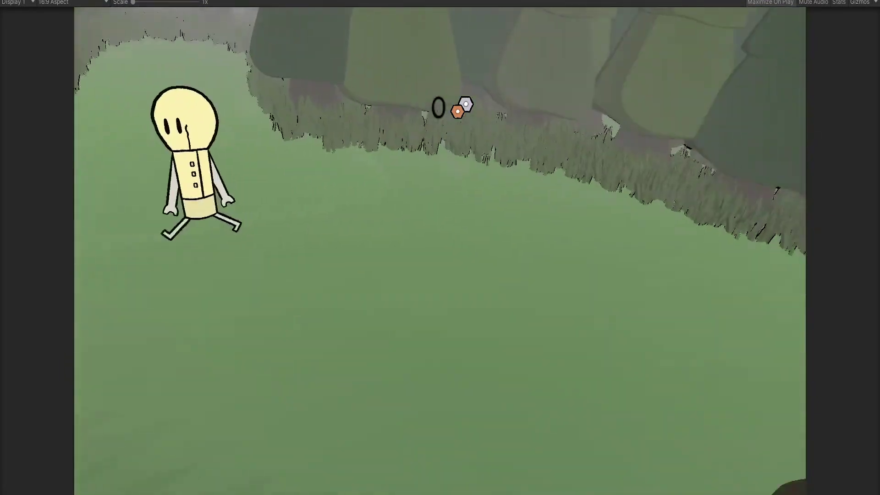
pyautogui.press('a')
pyautogui.press('d')
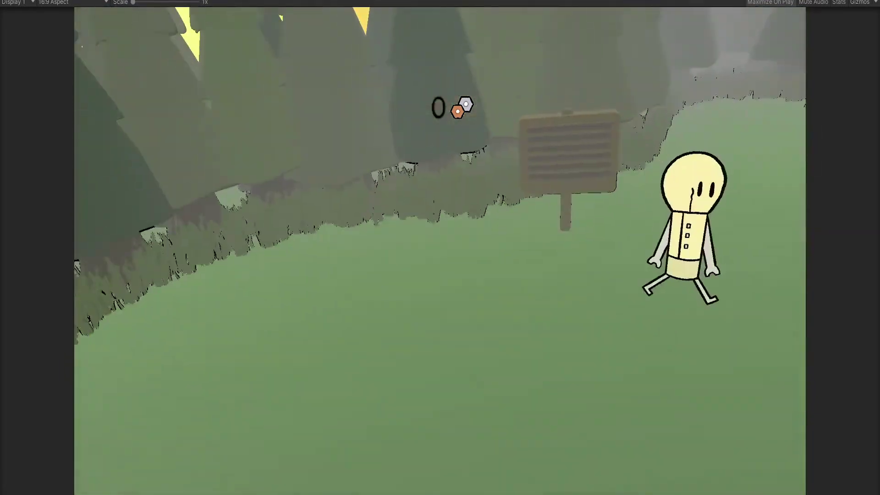
pyautogui.press('d')
pyautogui.press('a')
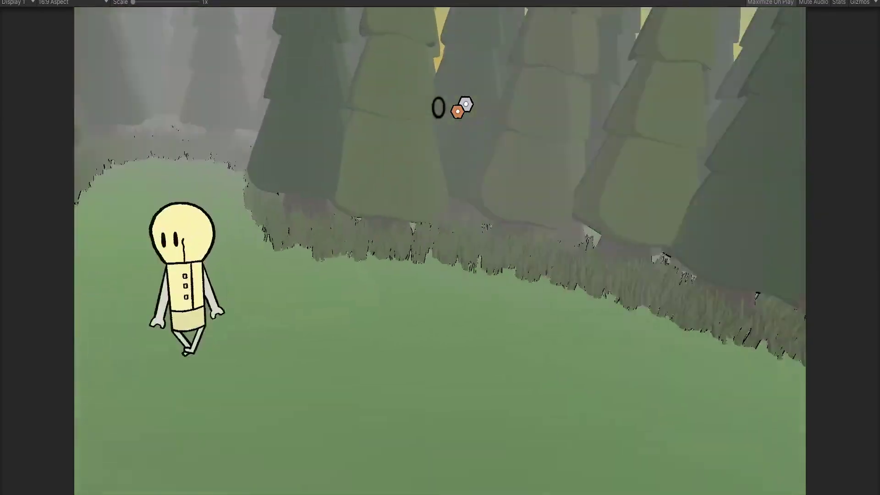
pyautogui.press('d')
pyautogui.press('a')
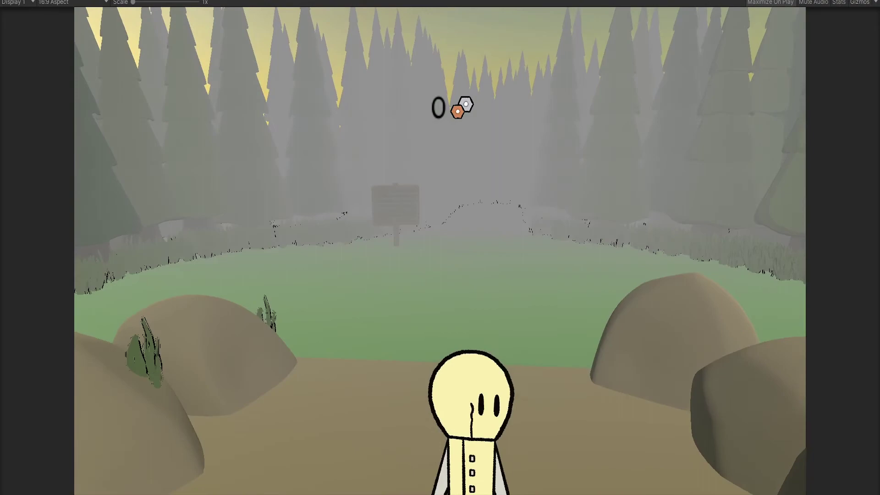
# Walk Spunk side to side between the rocks to test the camera's movement, and stop the game.
pyautogui.press('a')
pyautogui.press('d')
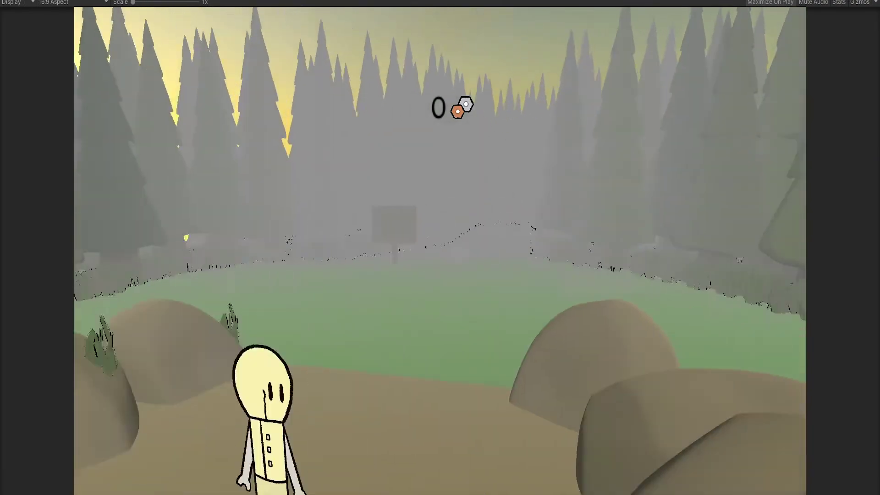
pyautogui.press('a')
pyautogui.press('d')
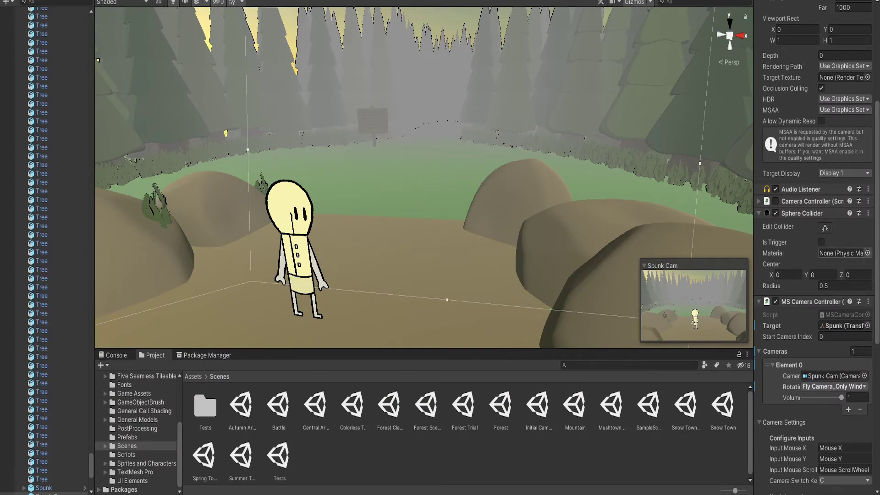
# Set the Spunk Cam's rotation type to Plane X_Z and run the game to test it.
pyautogui.click(834, 386)
pyautogui.click(828, 384)
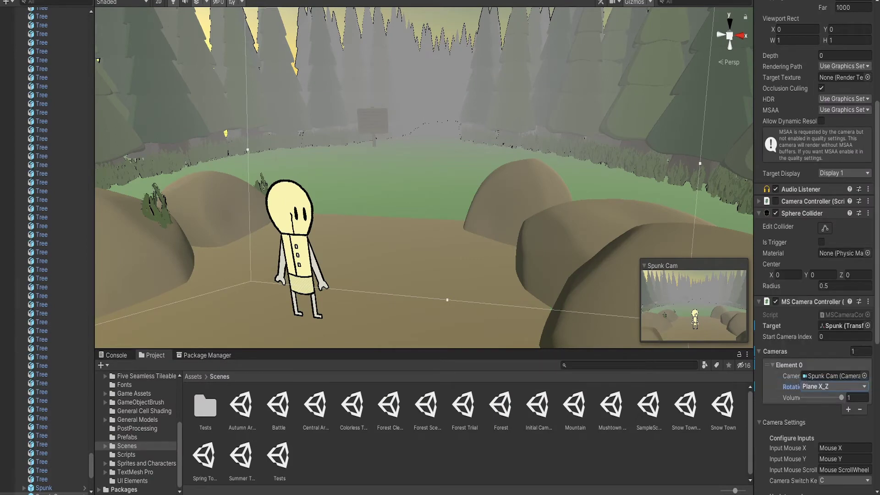
pyautogui.click(834, 386)
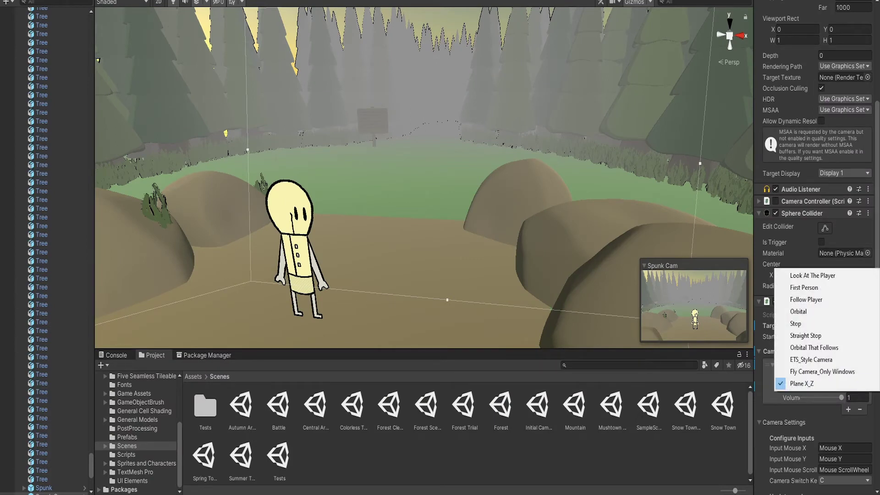
pyautogui.press('Escape')
pyautogui.hotkey('ctrl', 'p')
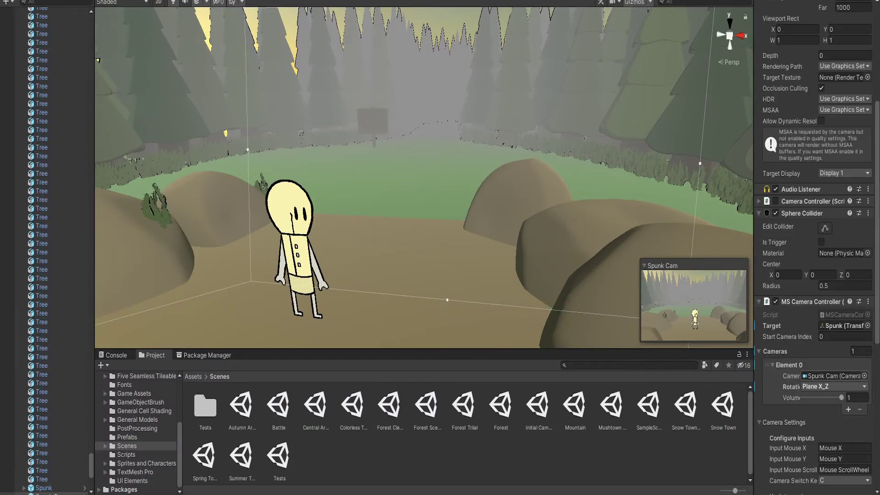
# Set the Spunk Cam's rotation type to Look At The Player and test it by walking Spunk to the sign and chatting with it.
pyautogui.click(835, 387)
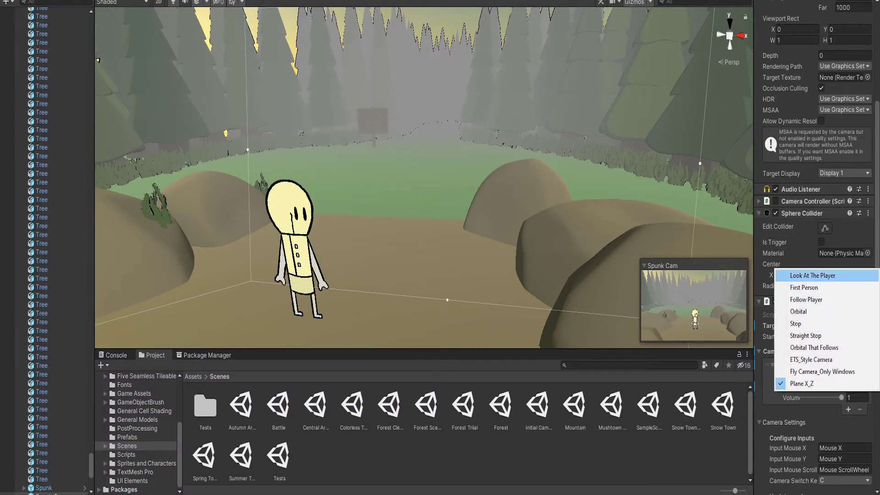
pyautogui.click(813, 275)
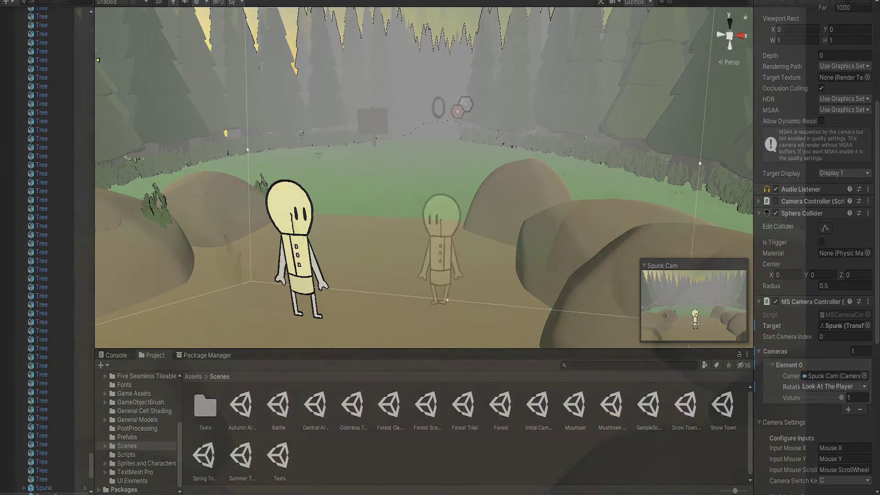
pyautogui.press('w')
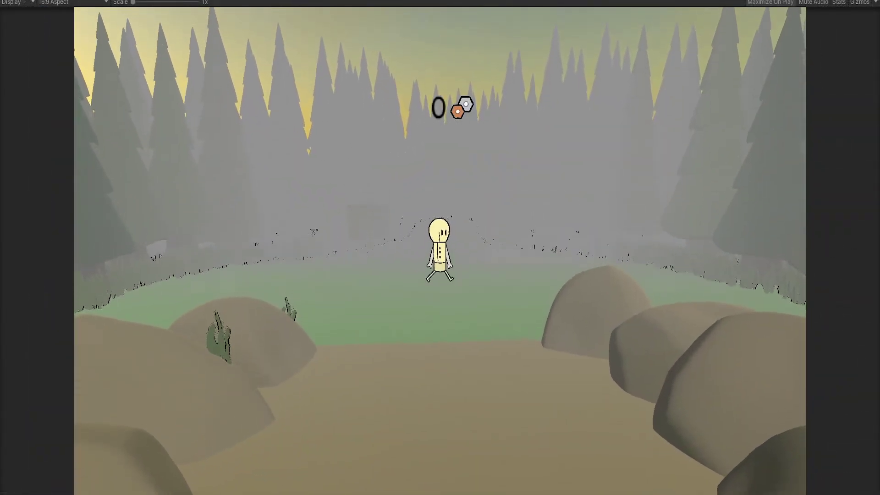
pyautogui.press('a')
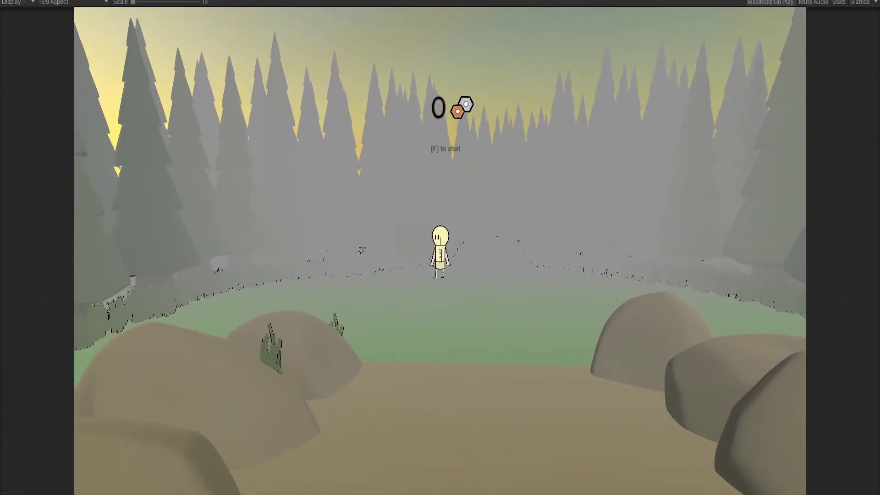
pyautogui.press('f')
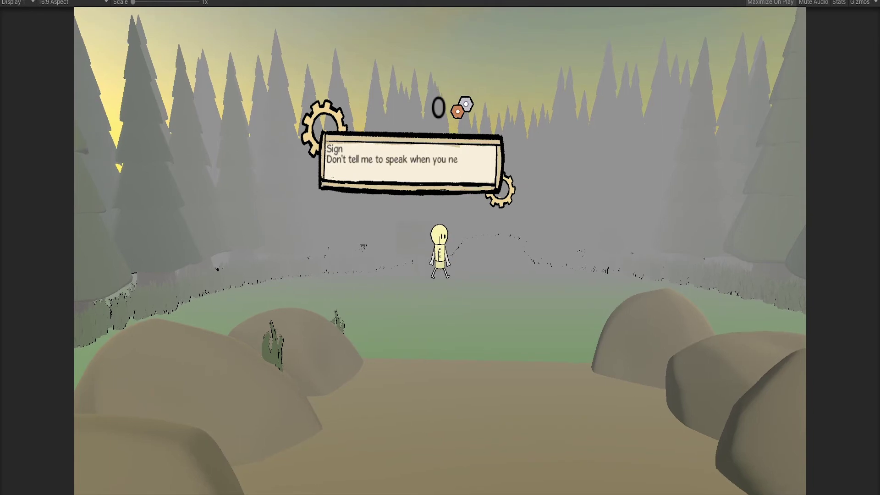
# Walk Spunk back from the sign and side to side between the rocks to check how the camera tracks him, and stop the game.
pyautogui.press('d')
pyautogui.press('s')
pyautogui.press('a')
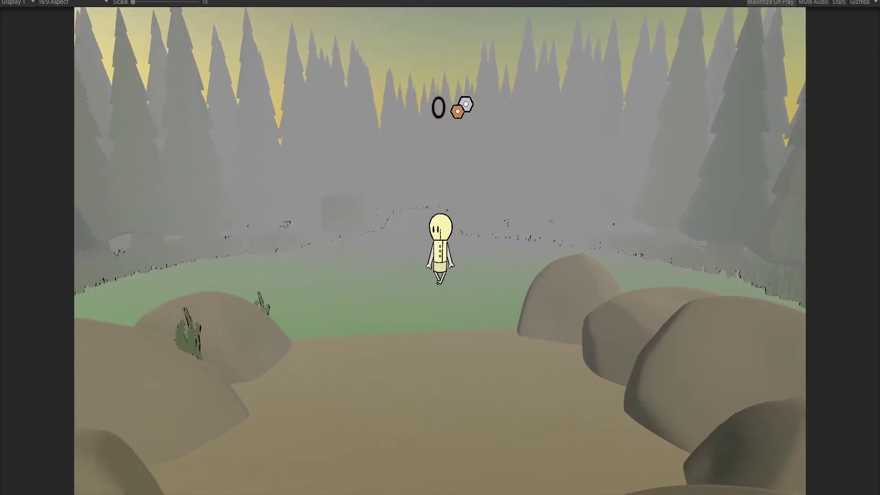
pyautogui.press('s')
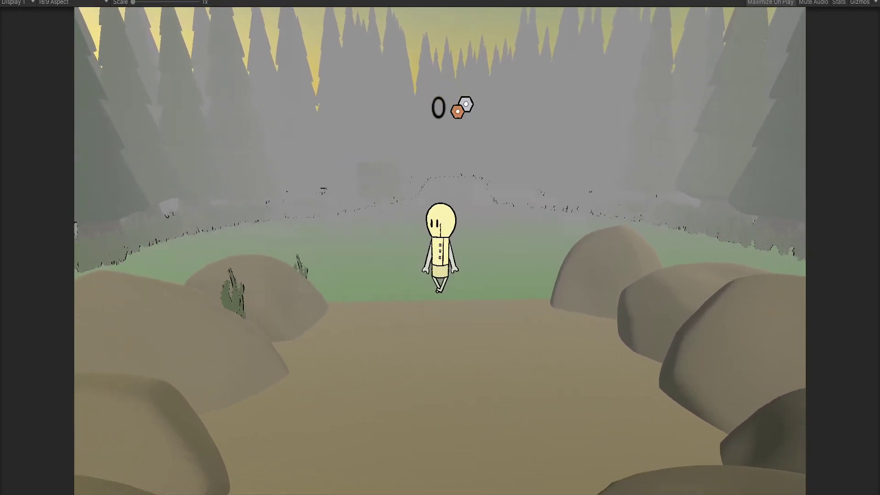
pyautogui.press('d')
pyautogui.press('a')
pyautogui.press('d')
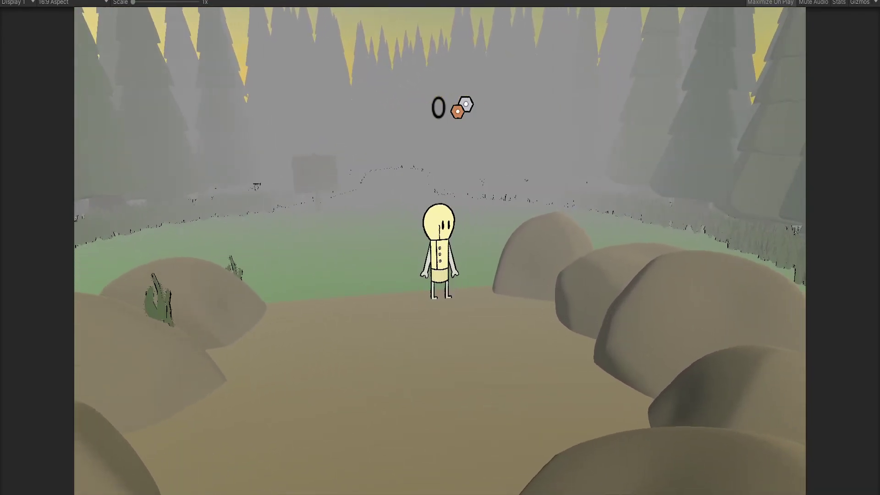
pyautogui.hotkey('ctrl', 'p')
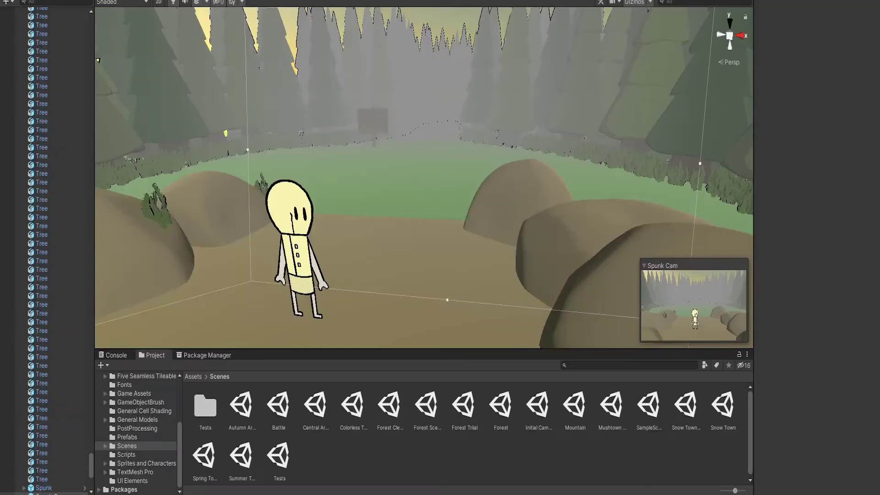
pyautogui.moveTo(424, 178)
pyautogui.mouseDown(button='right')
pyautogui.moveTo(367, 167)
pyautogui.moveTo(423, 177)
pyautogui.mouseUp(button='right')
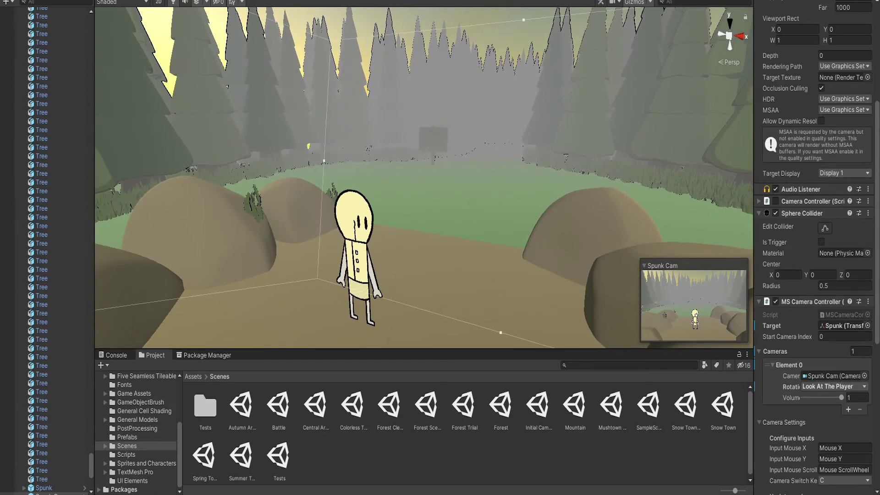